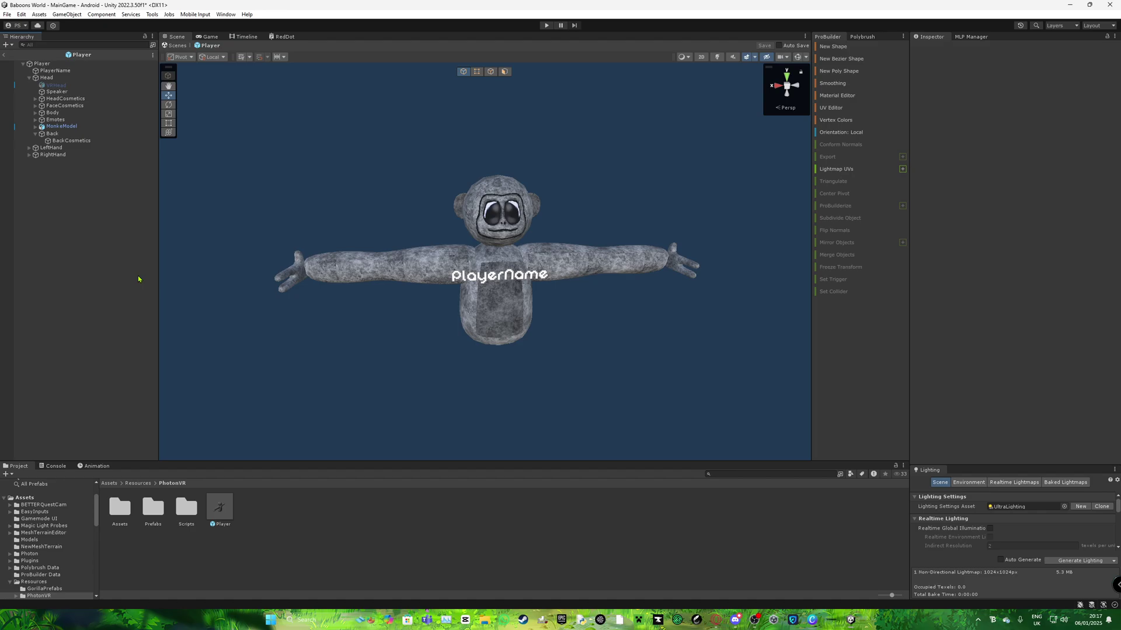
Step: Examine the MonkeModel in the Player prefab from the front and around its arms
left_click(65, 126)
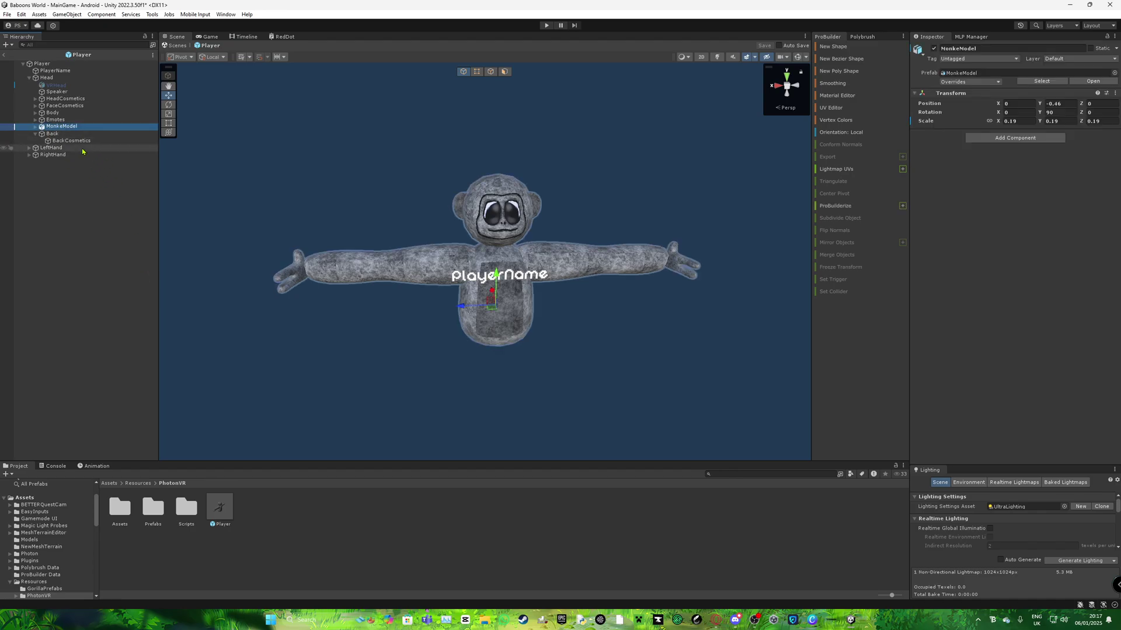
key("w")
right_click_drag(263, 228, 271, 231)
left_click(271, 231)
left_click_drag(271, 230, 653, 266, "alt")
left_click_drag(551, 193, 218, 301, "alt")
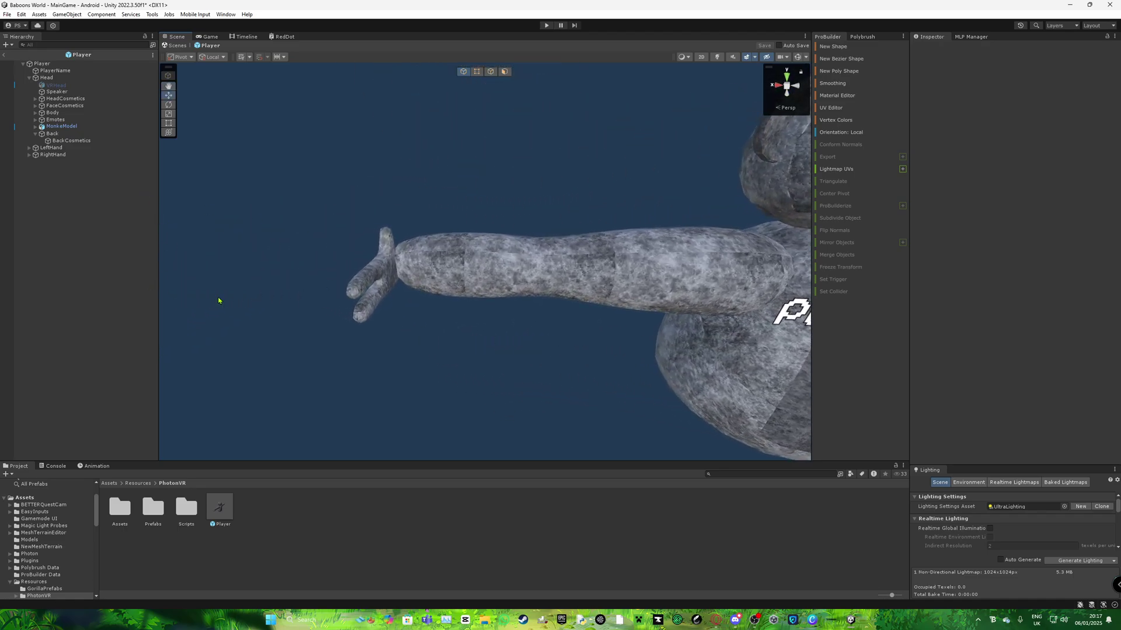
left_click_drag(430, 315, 63, 189, "alt")
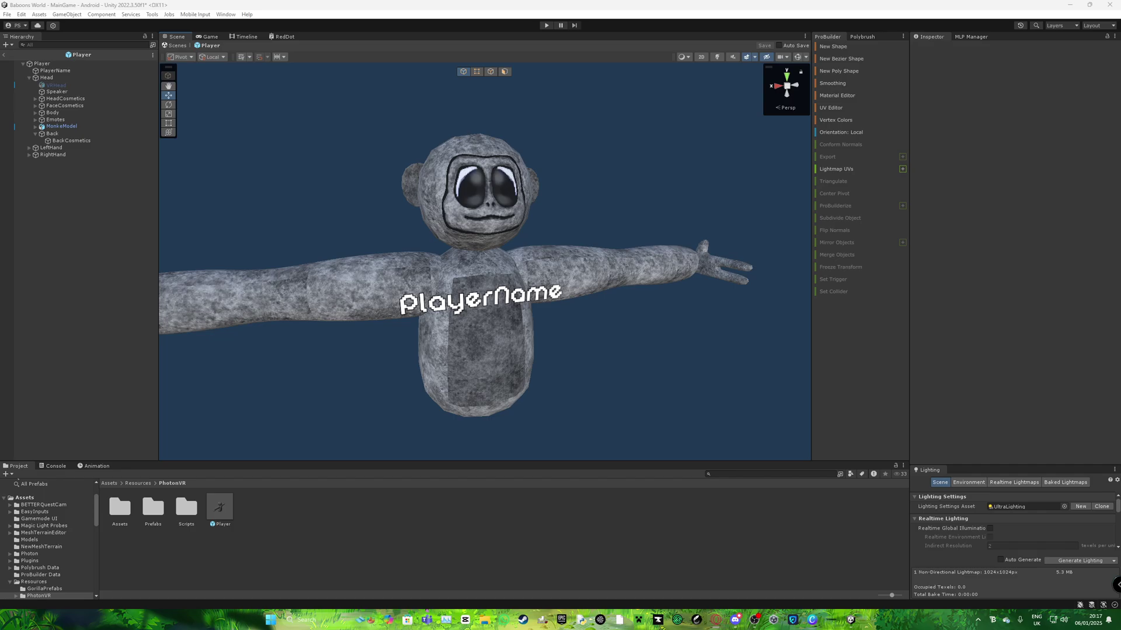
Step: Switch to the browser, view the releases of the PhotonVR GitHub repository, and return to Unity
left_click_drag(1120, 17, 911, 1)
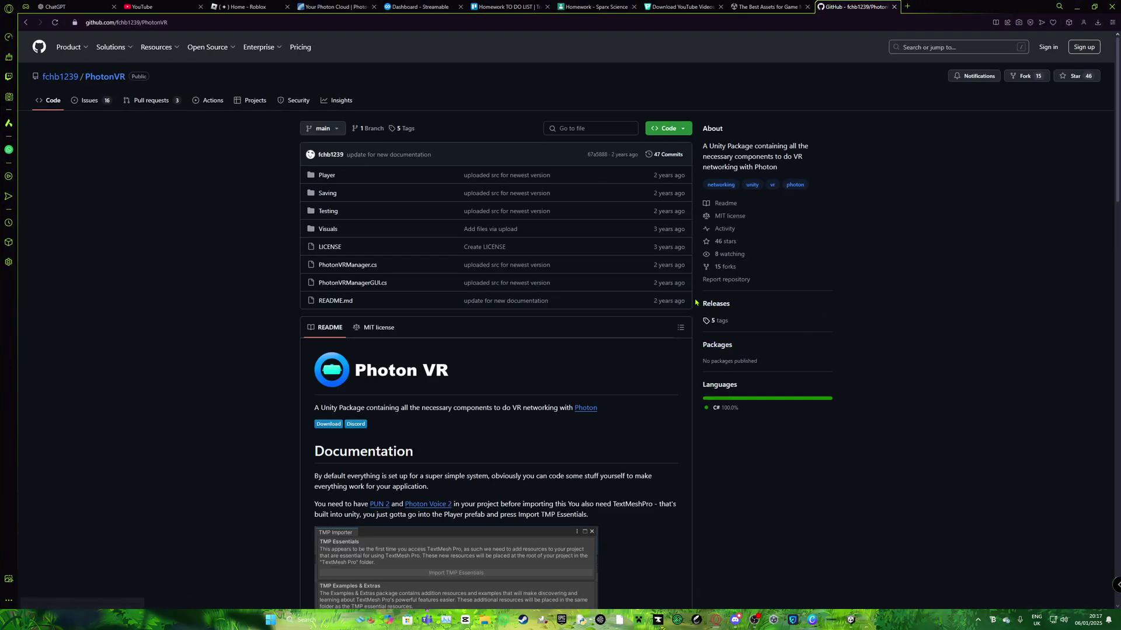
scroll(341, 175, "down", 5)
left_click(338, 163)
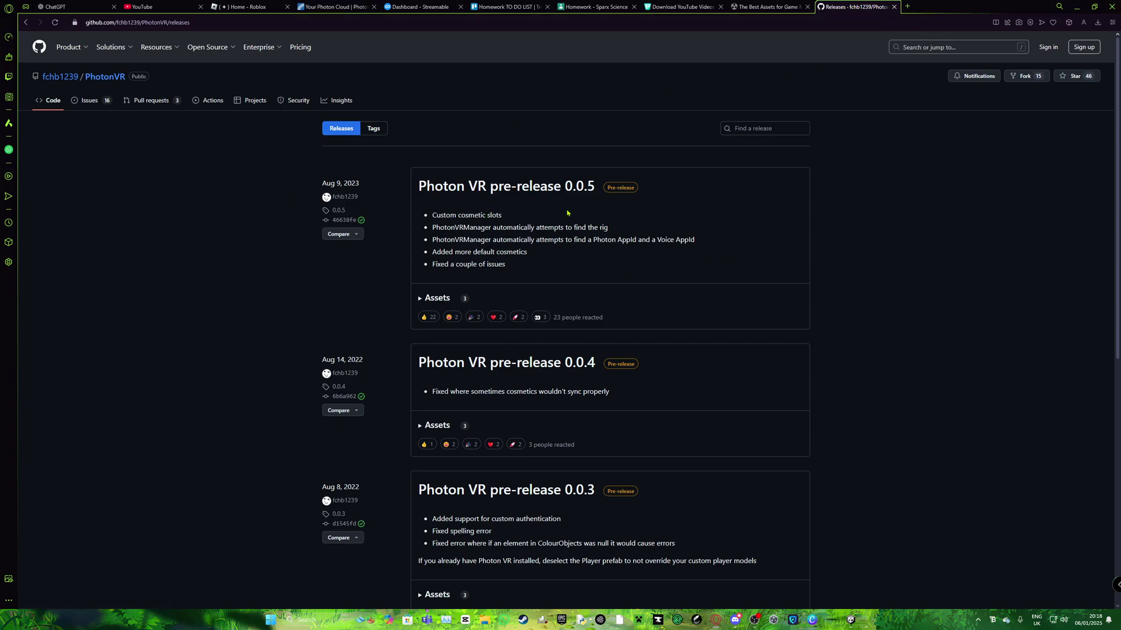
left_click(1074, 6)
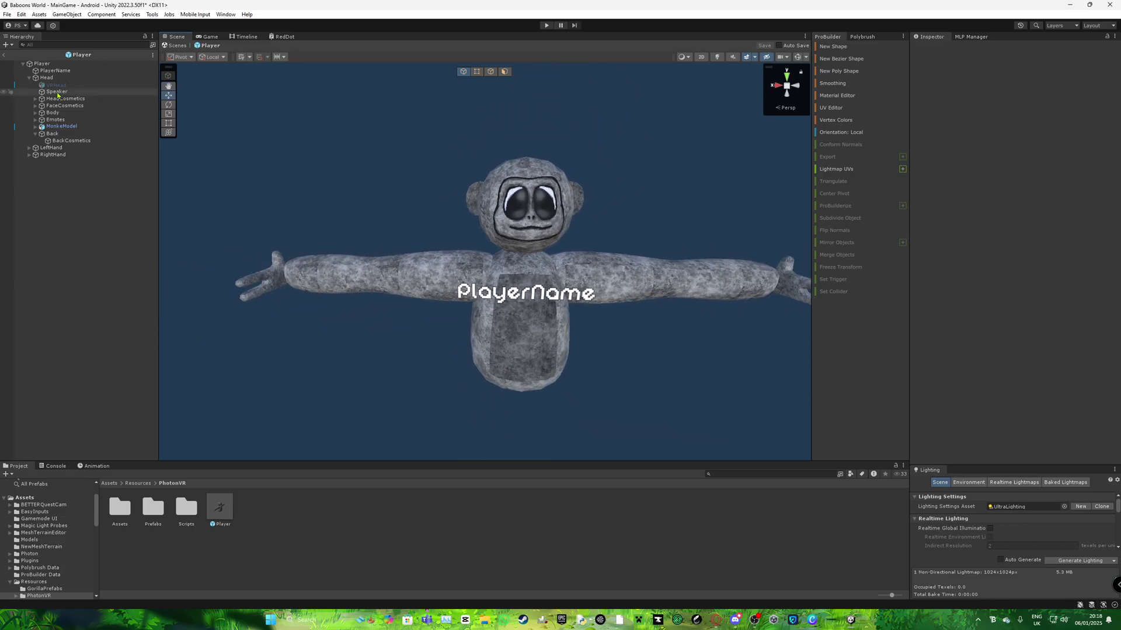
Step: Examine the Player prefab's cosmetic slots together with its Back and BackCosmetics objects, and return to the MainGame scene
left_click(42, 64)
scroll(973, 262, "down", 2)
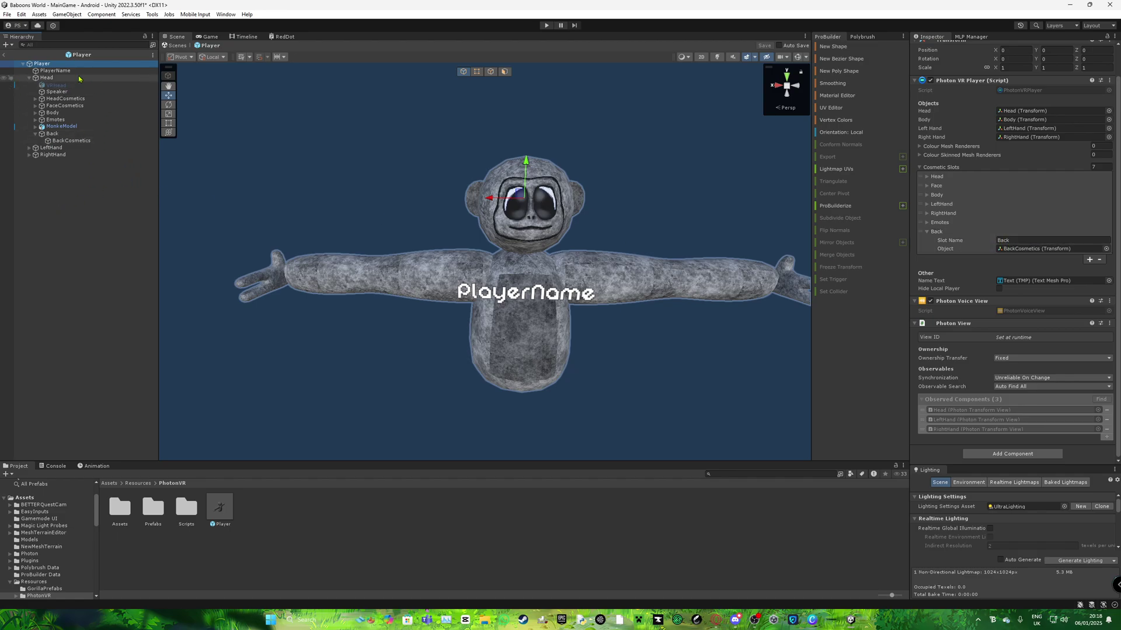
right_click_drag(443, 254, 515, 213)
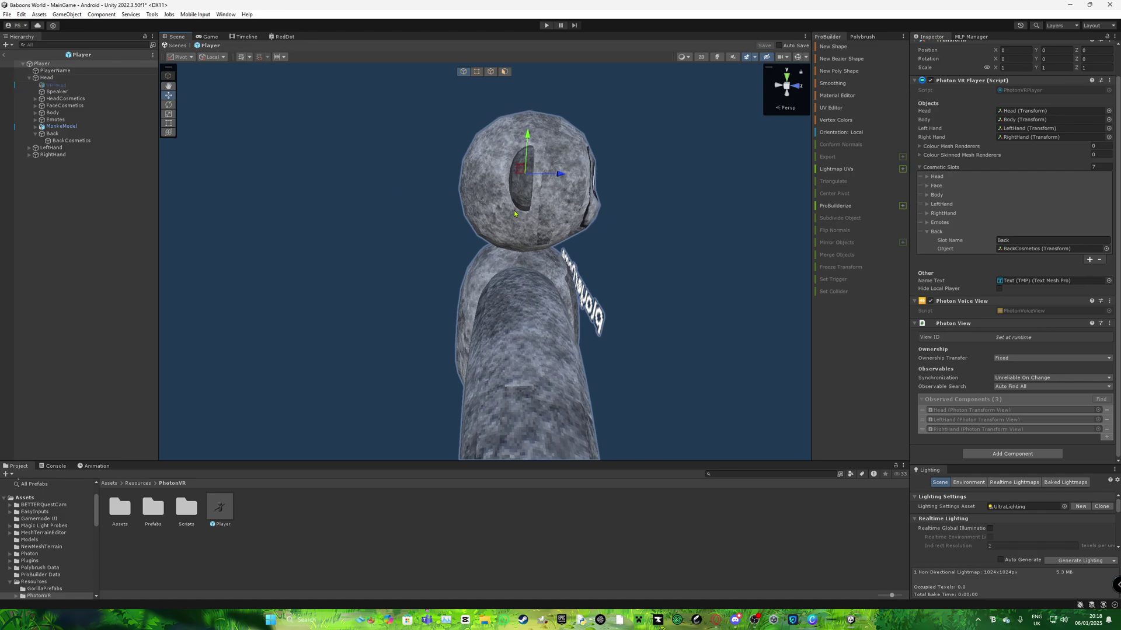
left_click(52, 135)
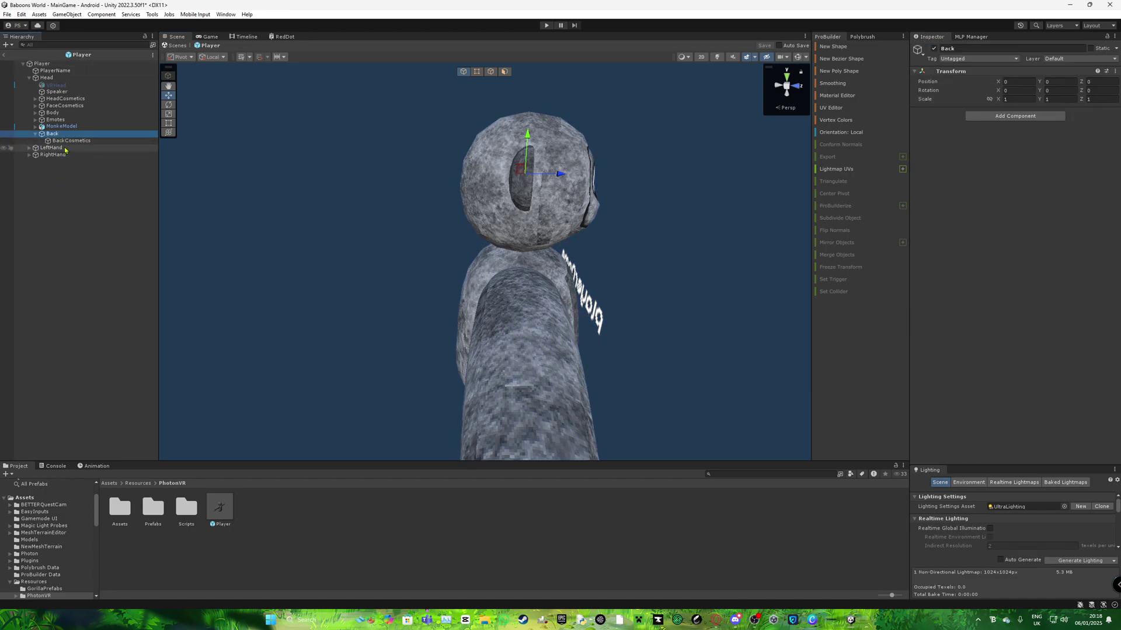
left_click(68, 141)
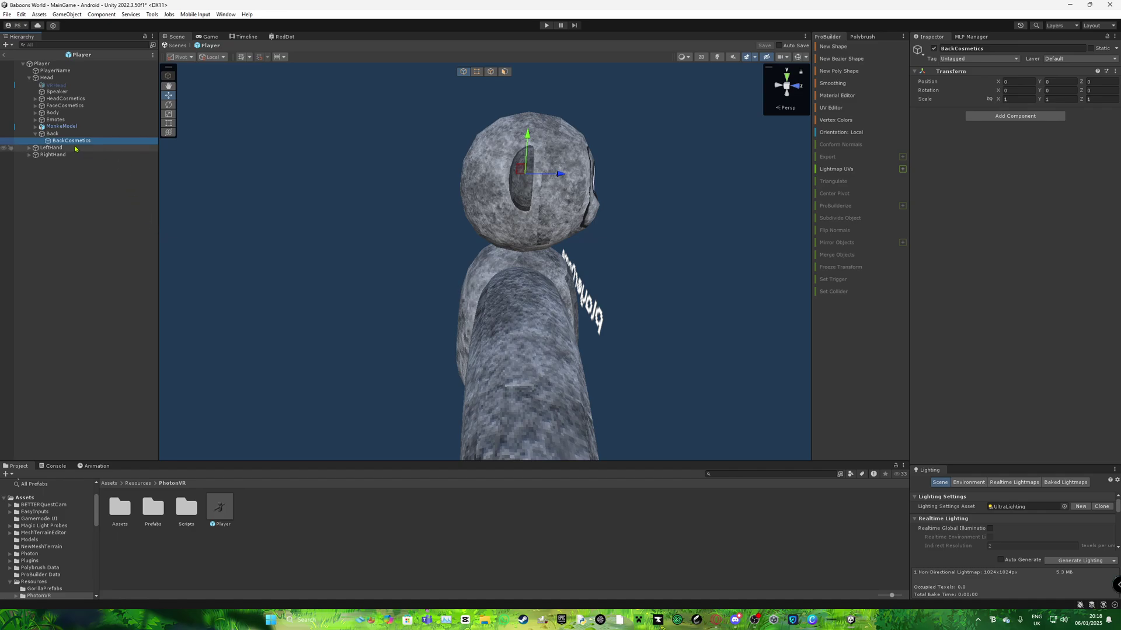
left_click(41, 63)
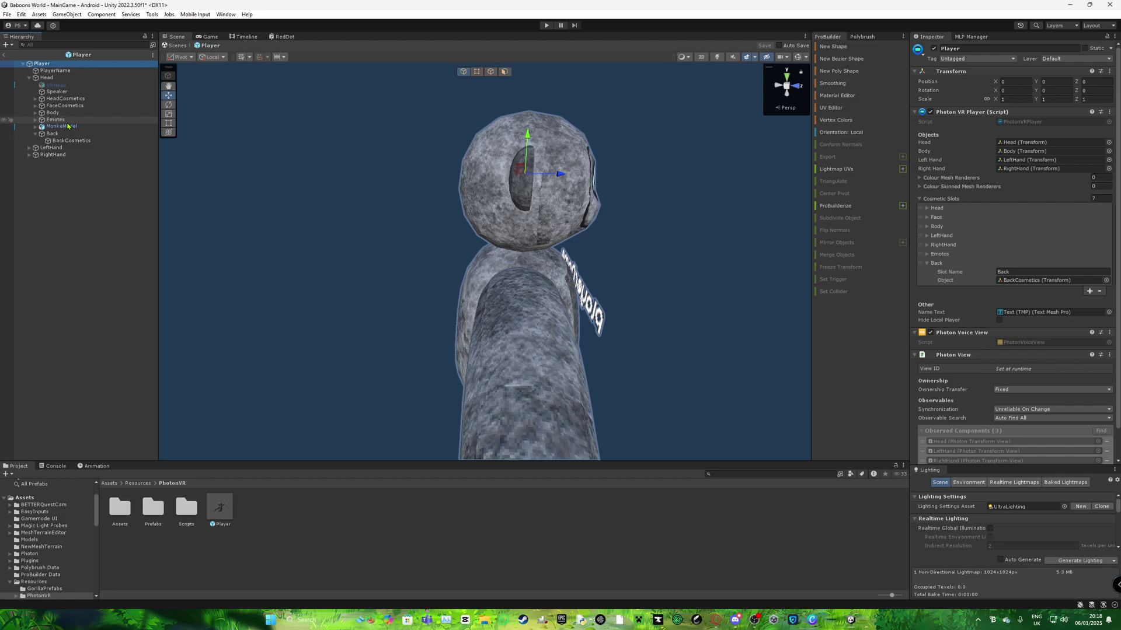
left_click_drag(1052, 285, 1049, 281)
key("s")
right_click_drag(610, 217, 671, 212)
key("d")
key("w")
key("d")
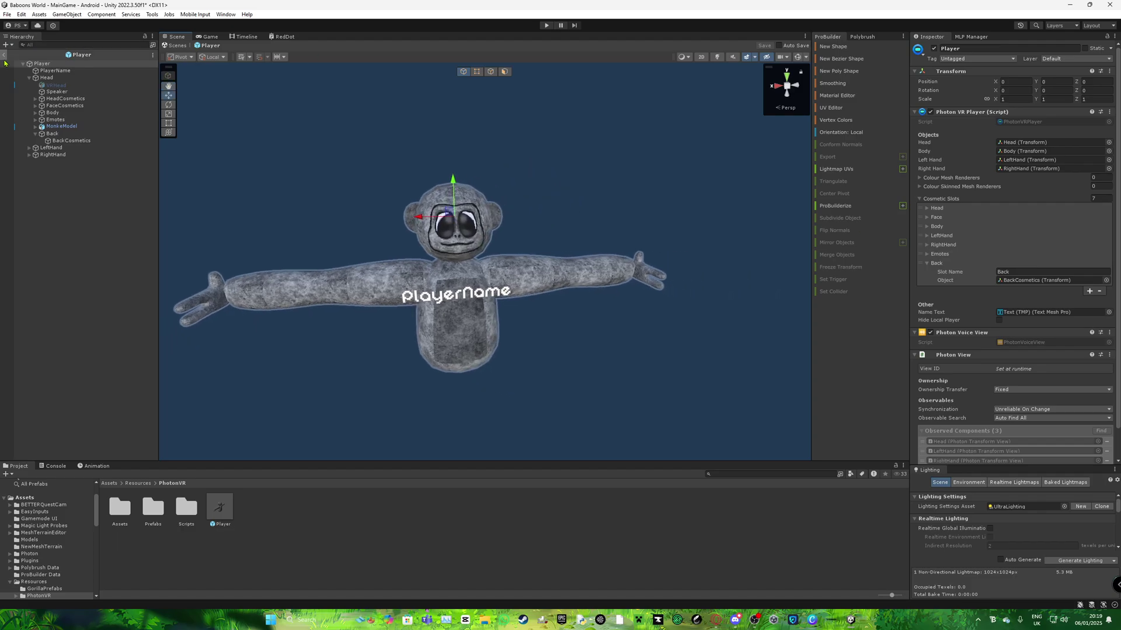
left_click(4, 55)
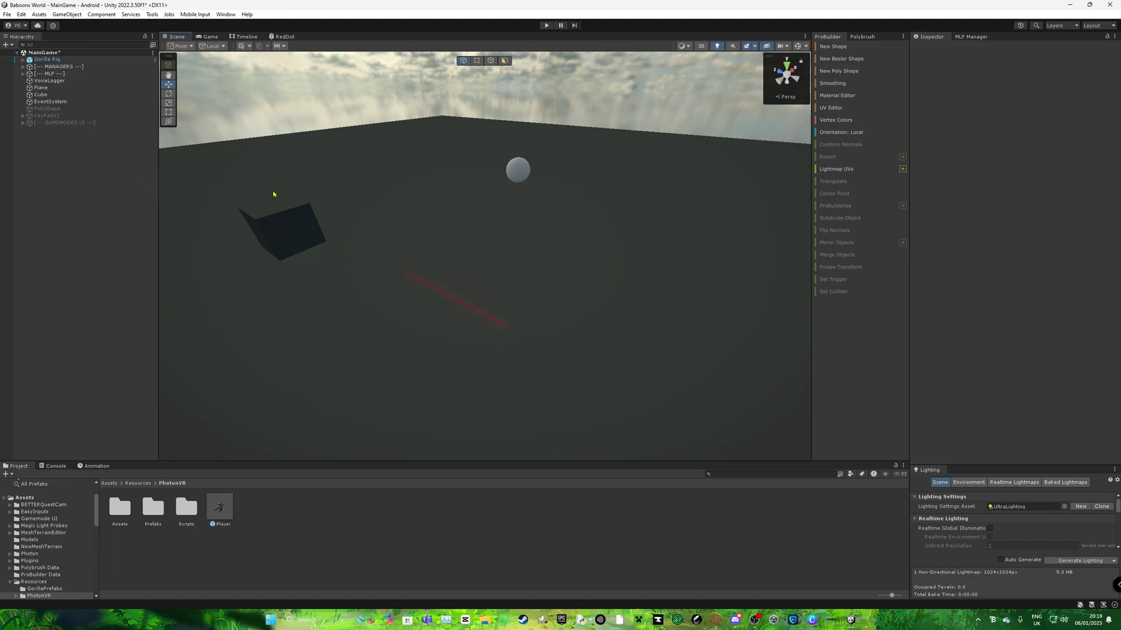
left_click(42, 95)
right_click_drag(626, 284, 599, 303)
key("d")
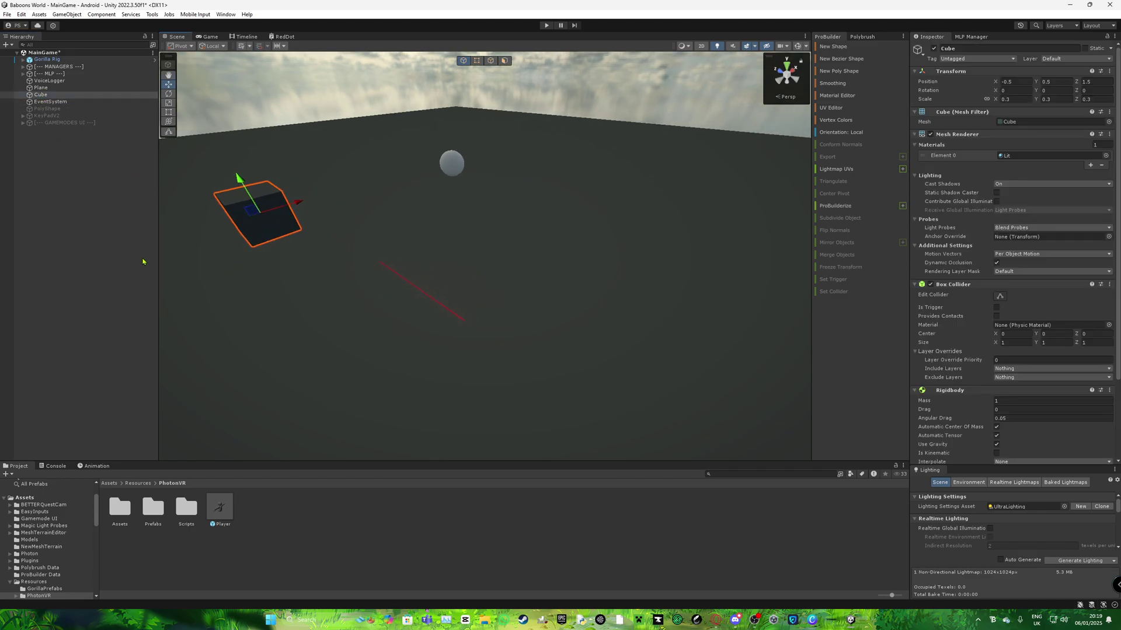
left_click(142, 262)
left_click_drag(222, 274, 490, 246, "alt")
Step: Show the contents of the project's root Assets folder and collapse the Resources folder in the folder tree
left_click(24, 497)
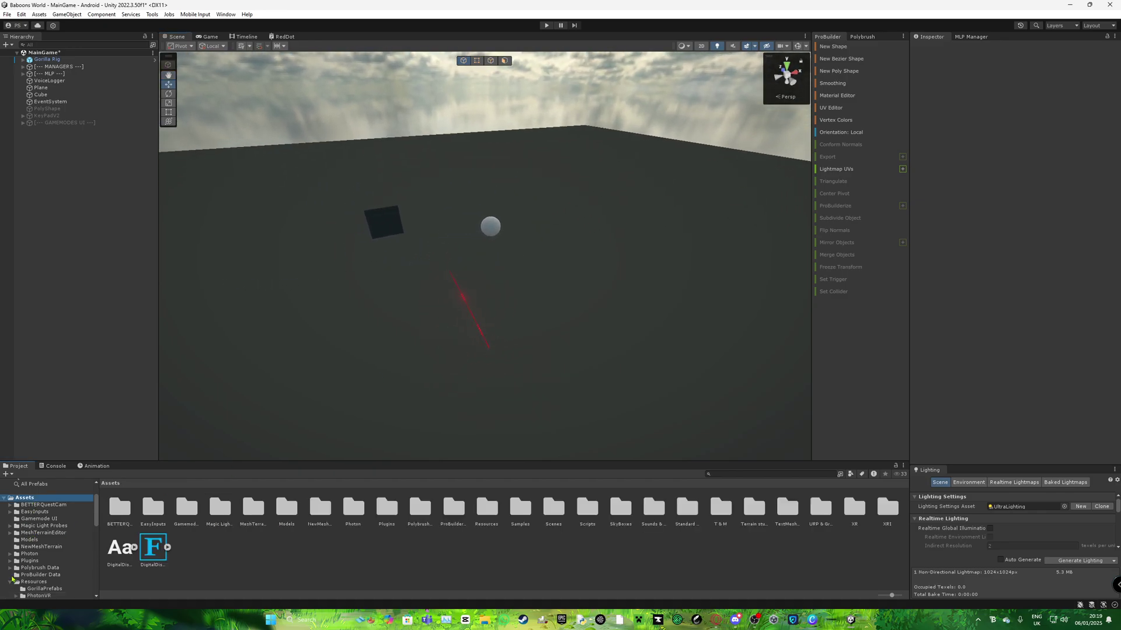
left_click(10, 581)
right_click_drag(483, 270, 593, 391)
key("w")
key("a")
key("s")
key("d")
key("a")
key("d")
key("w")
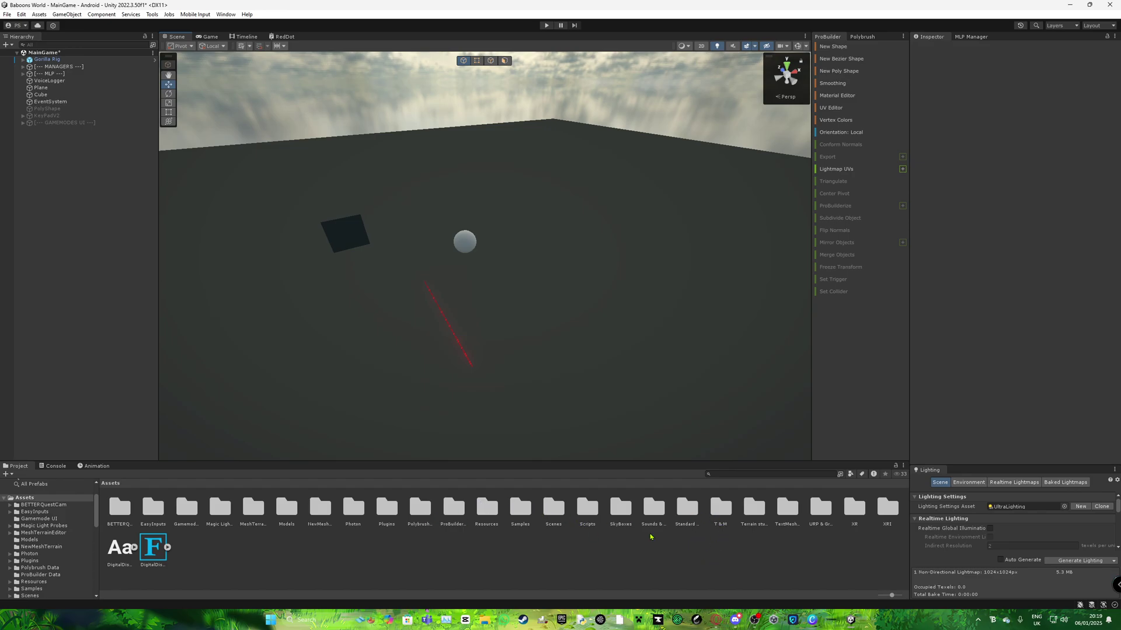
Step: Switch to Discord, view the quick-script-finding channel of The Coding Hub, and return to Unity
mouse_move(734, 624)
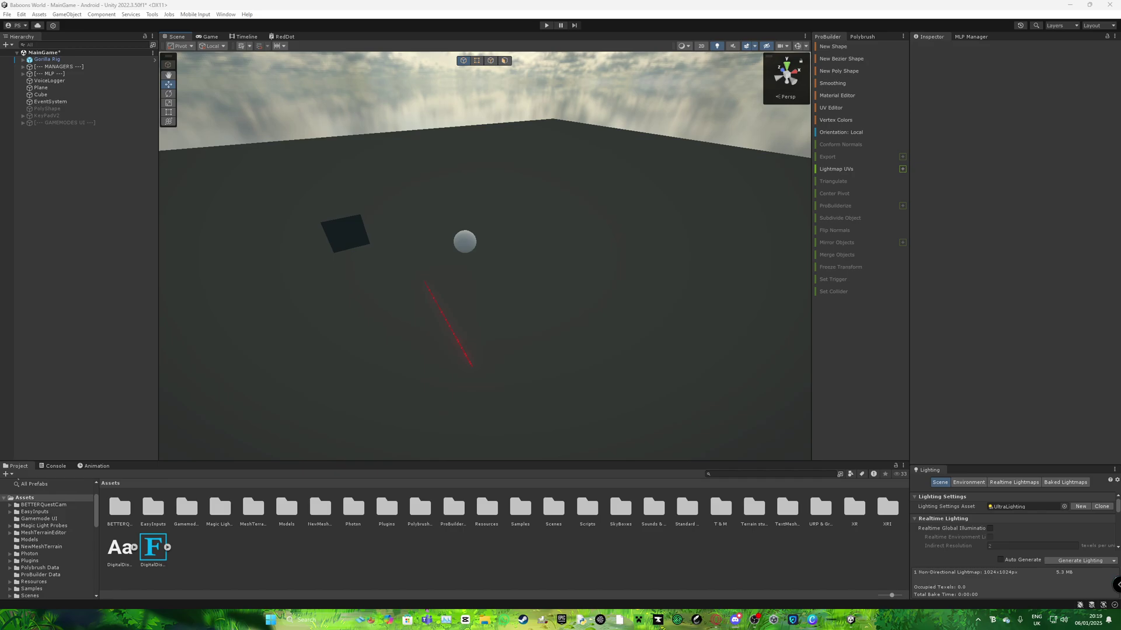
key("alt+Tab")
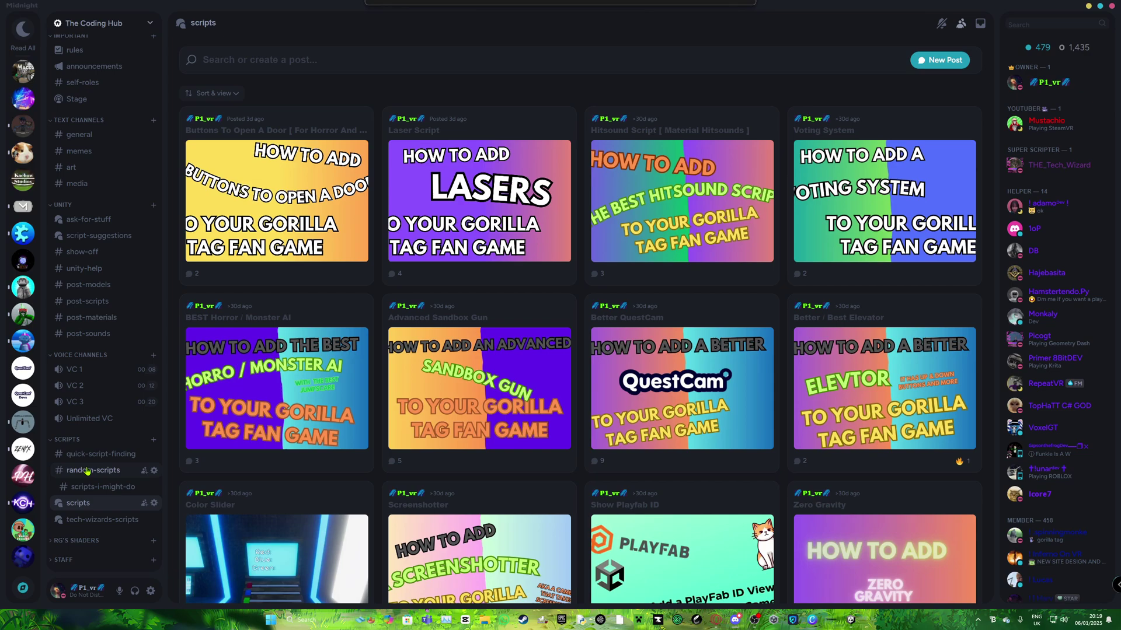
left_click(105, 454)
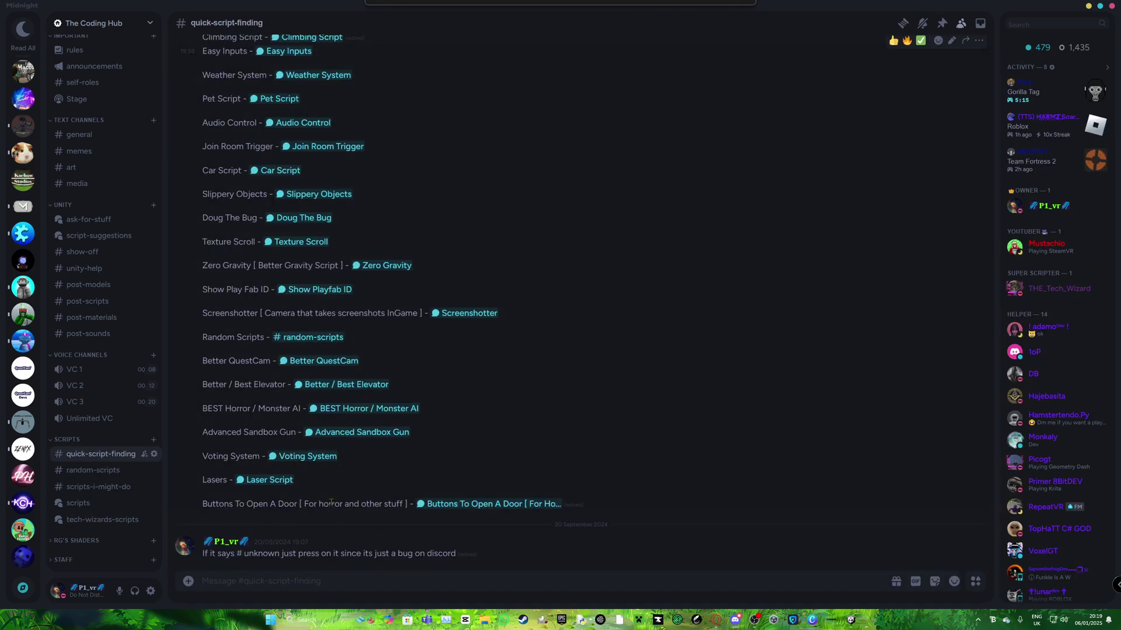
left_click(1088, 8)
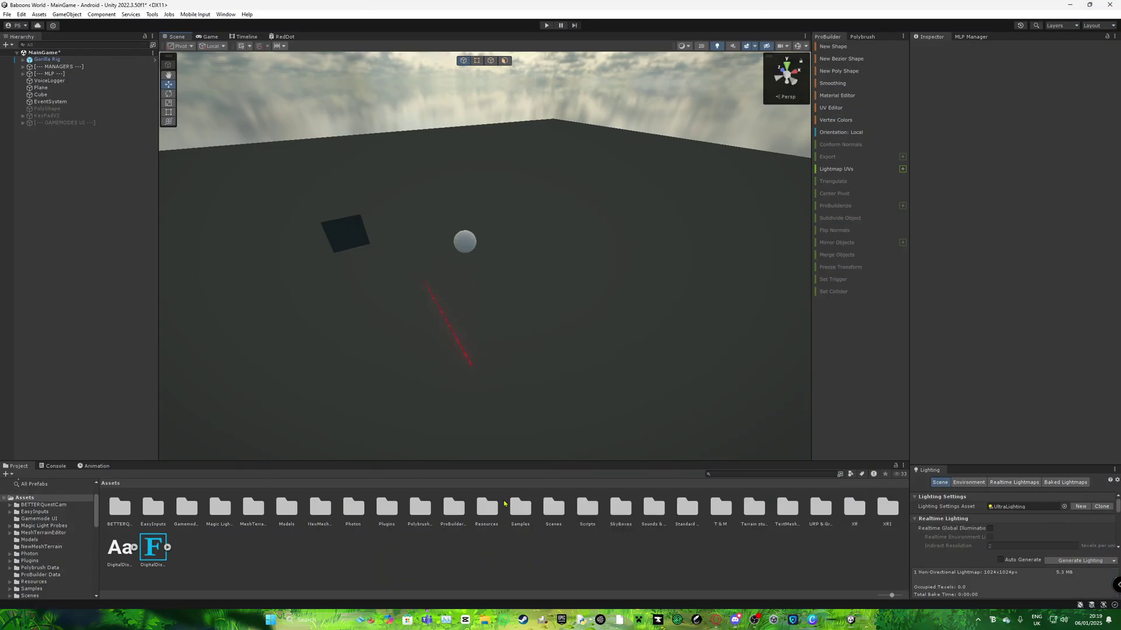
Step: Add a new 3D cube to the MainGame scene at about X 1.63, Y 0.09, Z 0.36
right_click(47, 269)
mouse_move(103, 410)
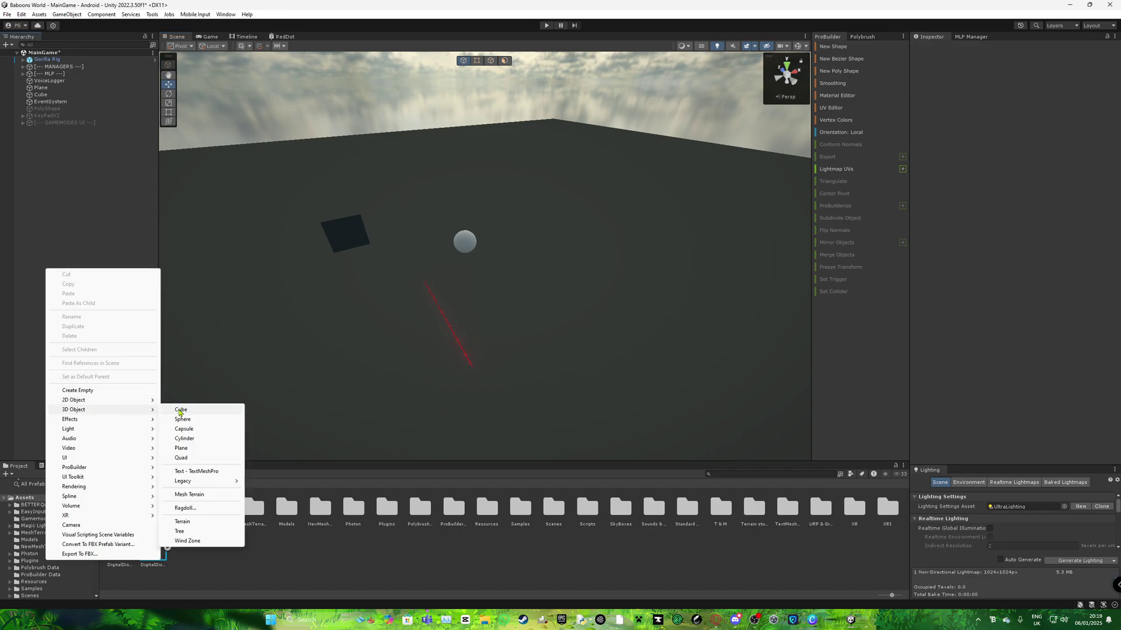
left_click(181, 409)
left_click_drag(486, 265, 497, 312)
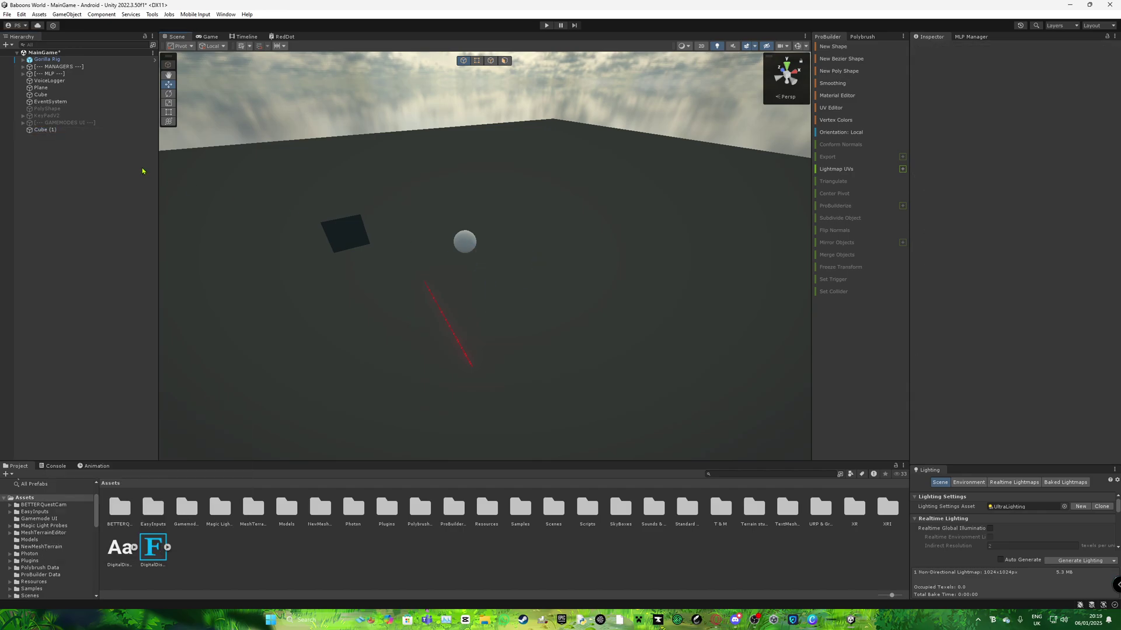
left_click(68, 131)
left_click_drag(484, 262, 595, 269)
Step: Make the new cube's Box Collider a trigger and assign the cube to the Trigger layer
left_click(999, 307)
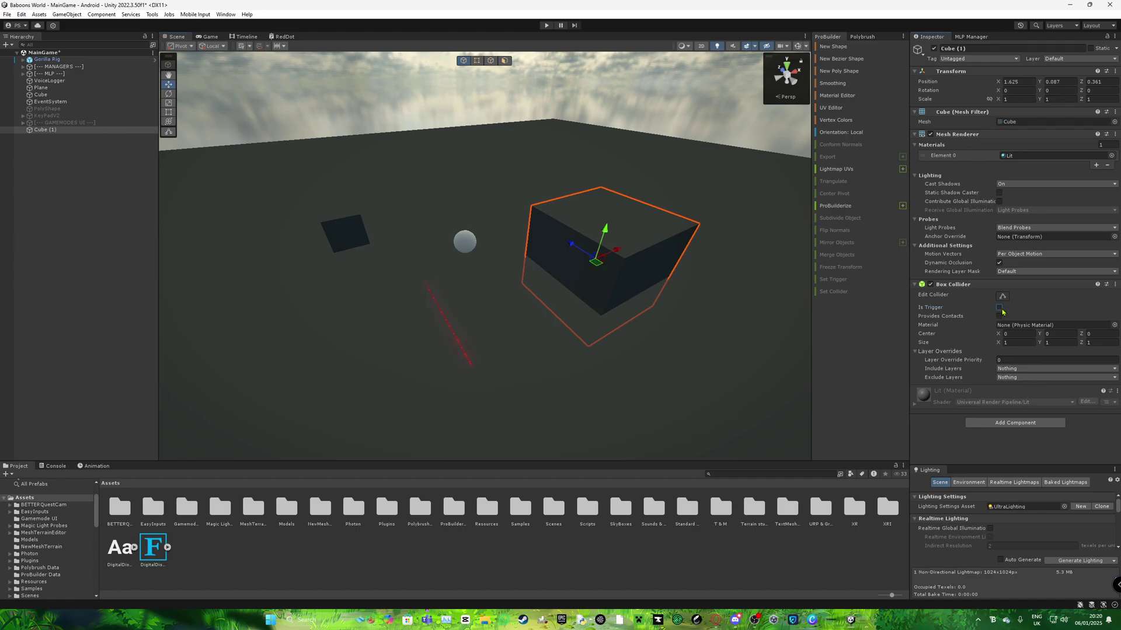
left_click(1080, 58)
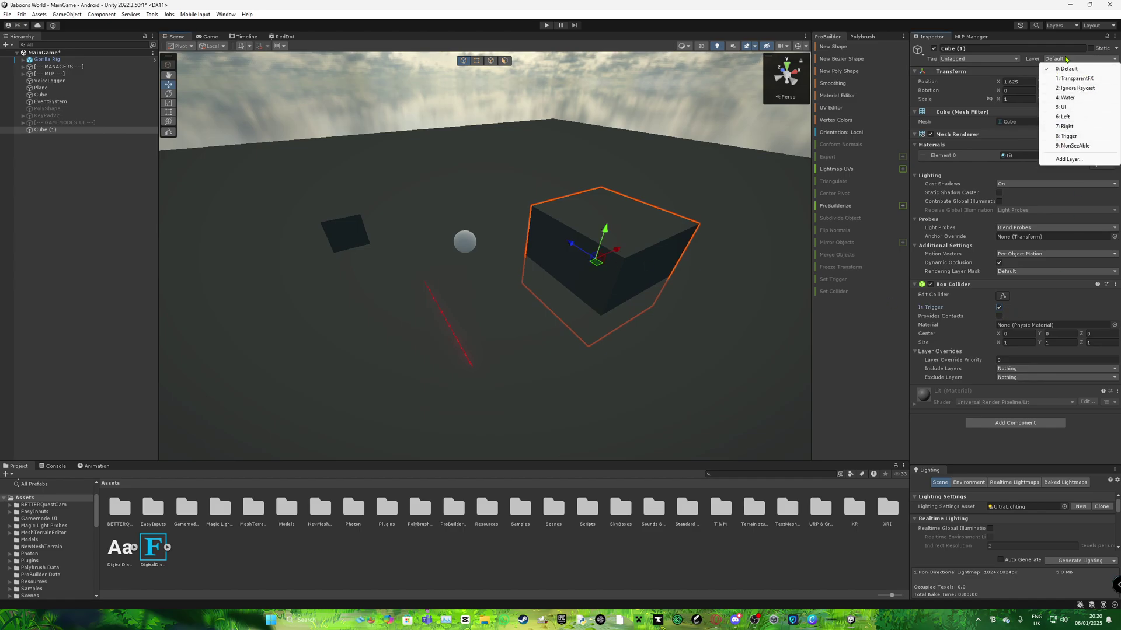
left_click(1070, 136)
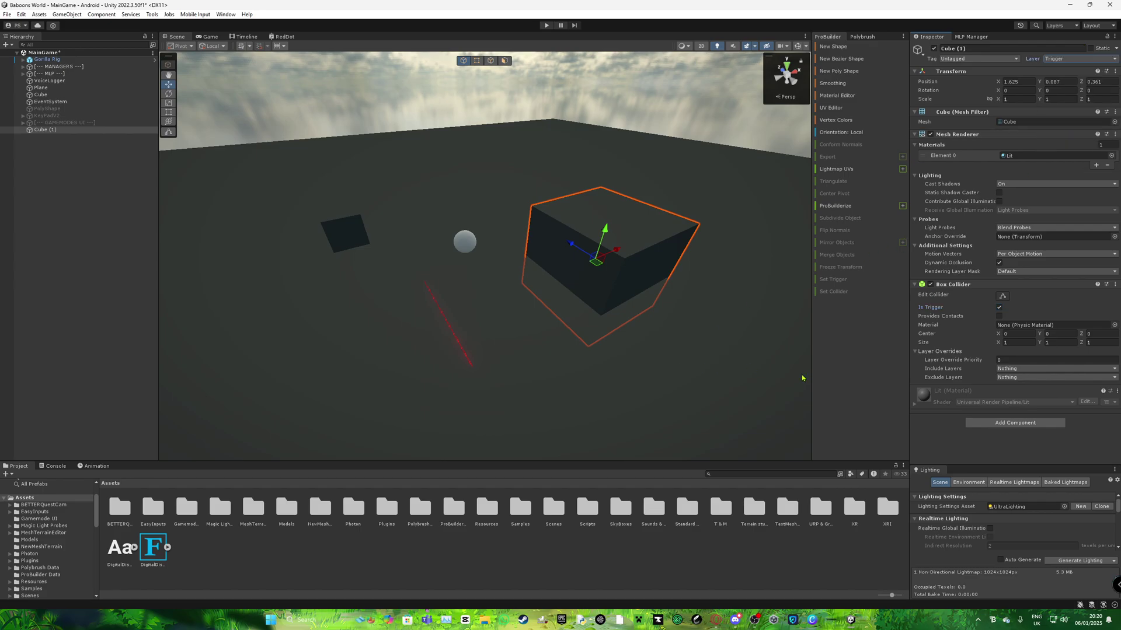
Step: Add the Better Cosmetic Change script to the new cube and create one entry in its Cosmetics list
left_click(1021, 426)
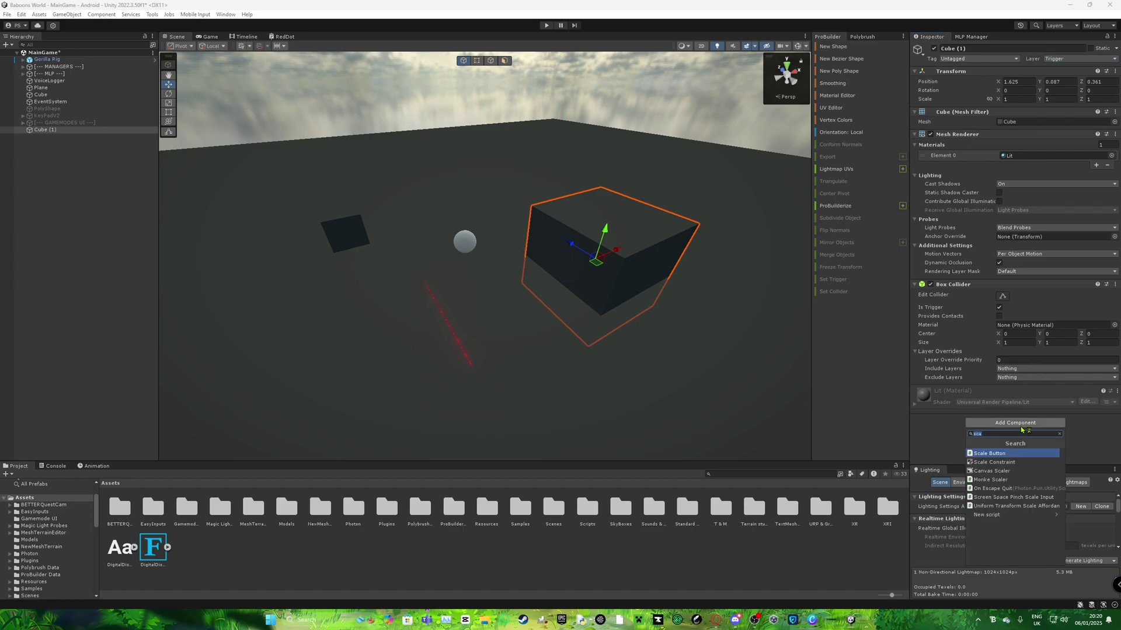
type("better")
key("Return")
scroll(1027, 429, "down", 2)
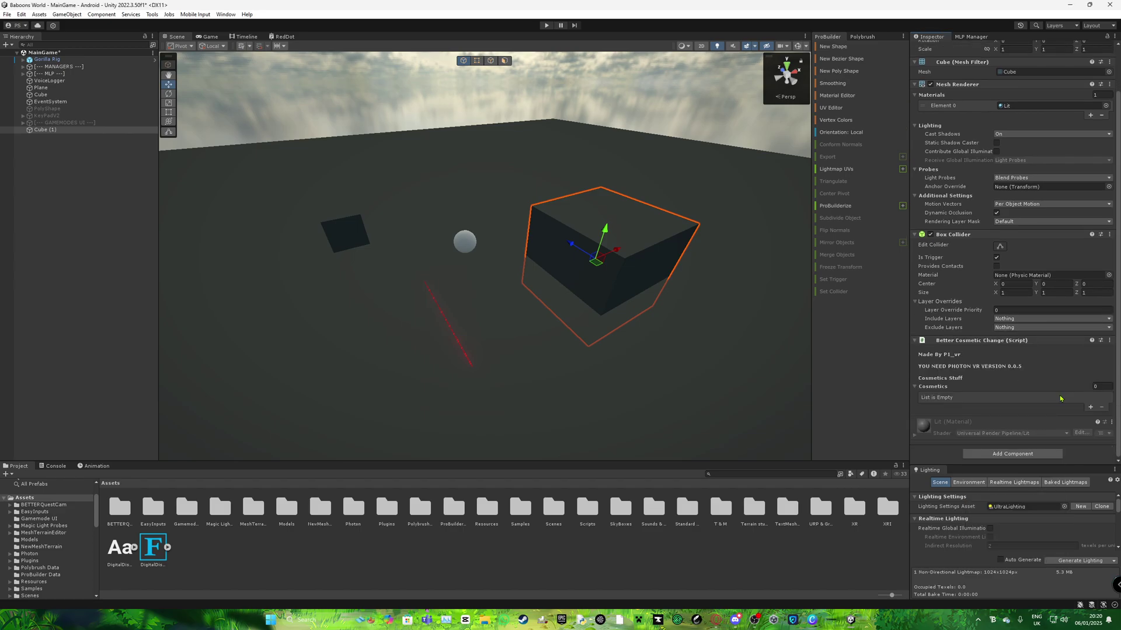
left_click(1090, 408)
scroll(1019, 359, "down", 1)
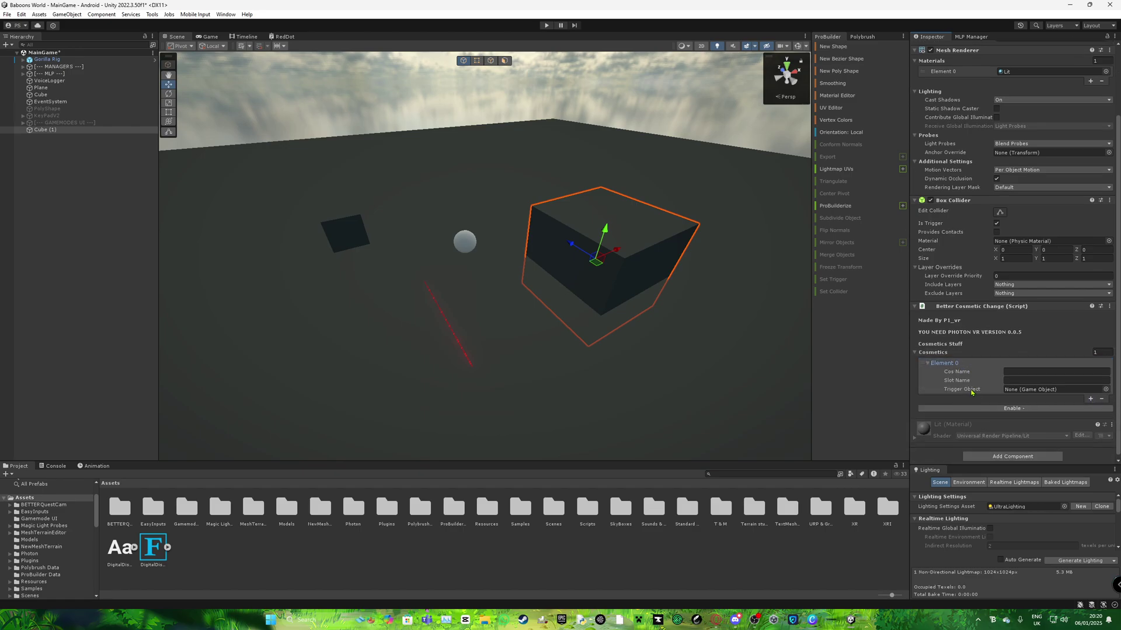
right_click_drag(410, 317, 444, 319)
key("w")
key("s")
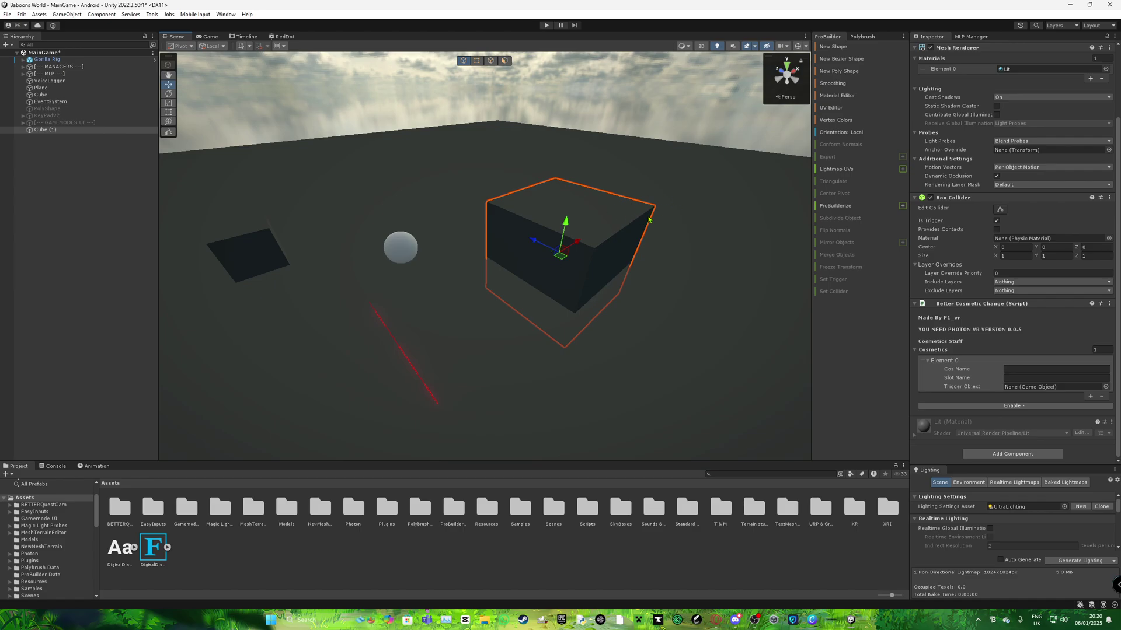
Step: Open the Player prefab from Resources/PhotonVR and copy the name of the VRTopHat object under HeadCosmetics
left_click(1019, 370)
double_click(487, 507)
double_click(155, 508)
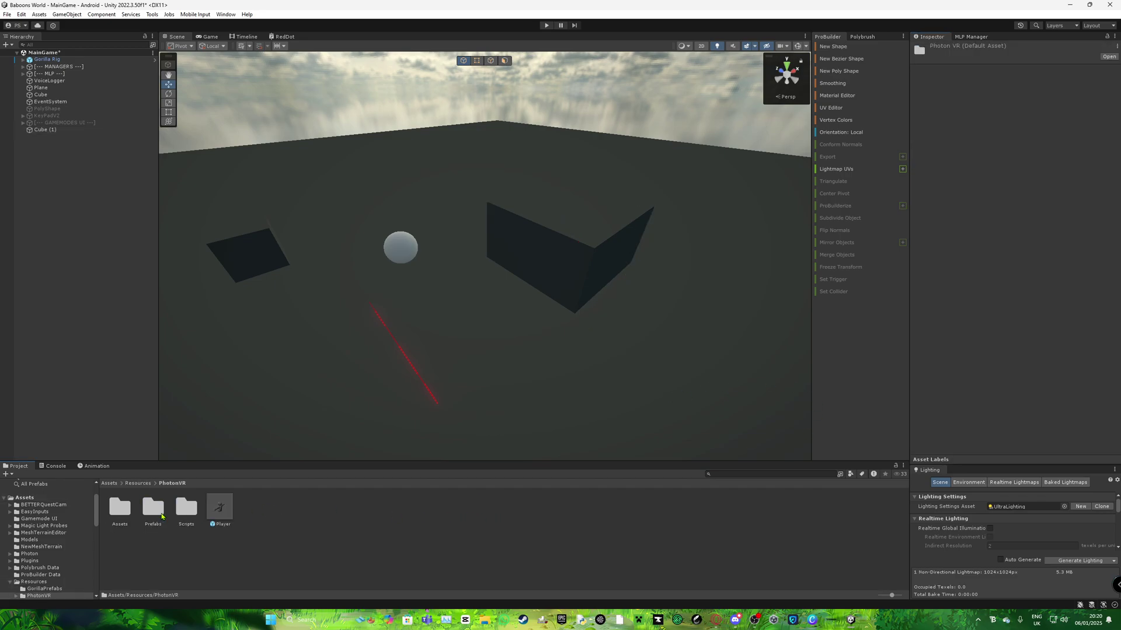
left_click(214, 511)
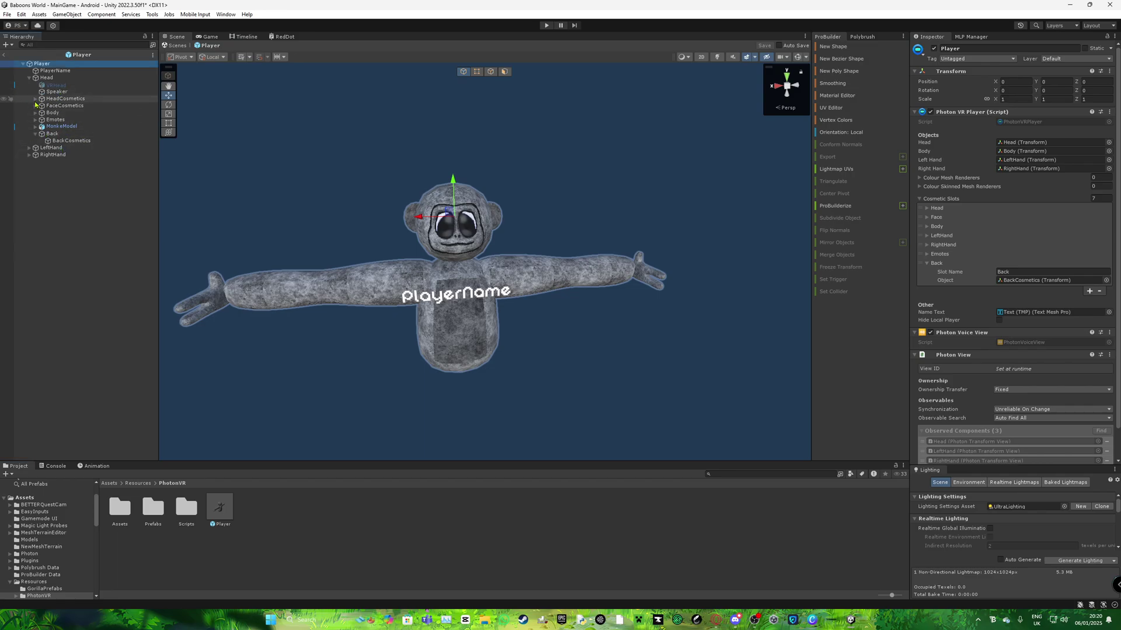
left_click(36, 99)
left_click(65, 106)
left_click(993, 49)
key("ctrl+c")
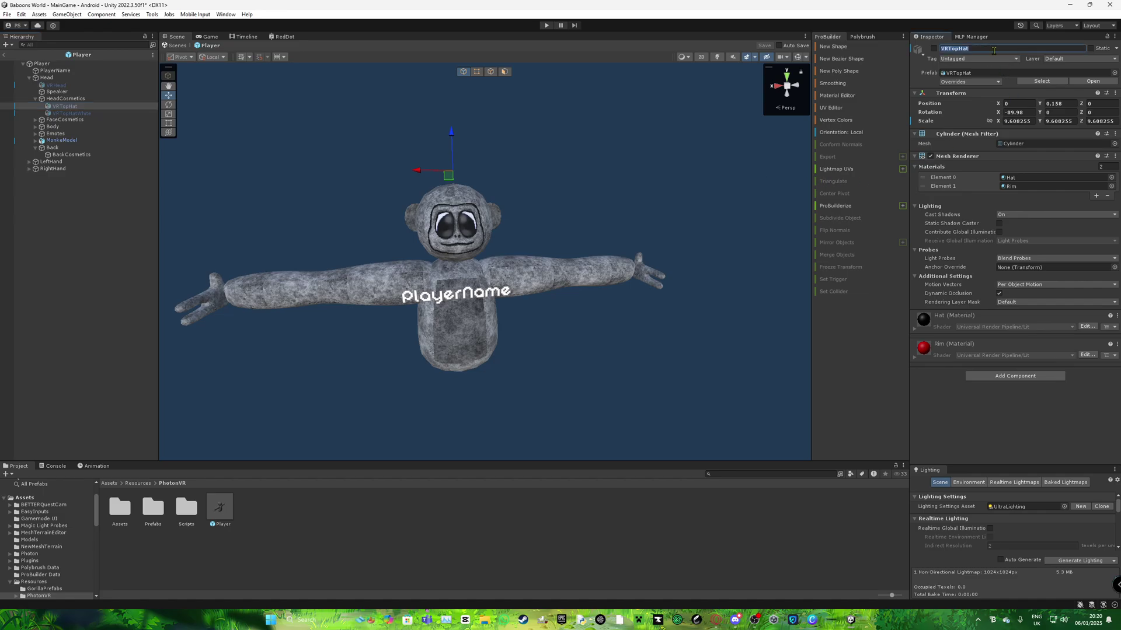
Step: Return to the MainGame scene and set the Cos Name of the new cube's Cosmetics Element 0 to VRTopHat
left_click(4, 55)
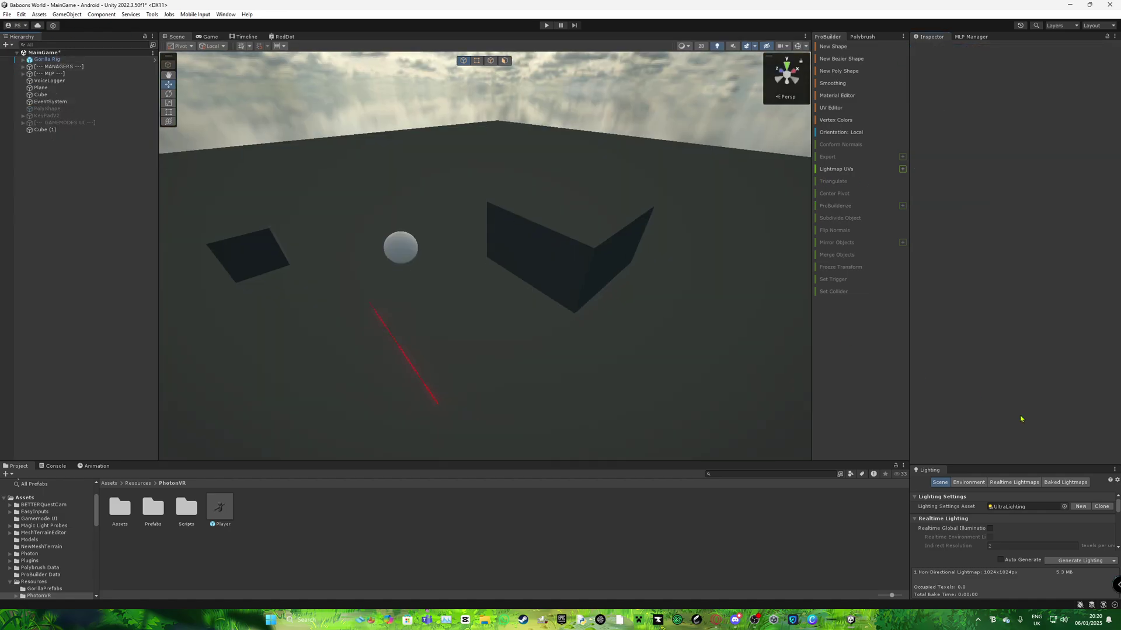
scroll(1016, 383, "down", 3)
left_click(1033, 370)
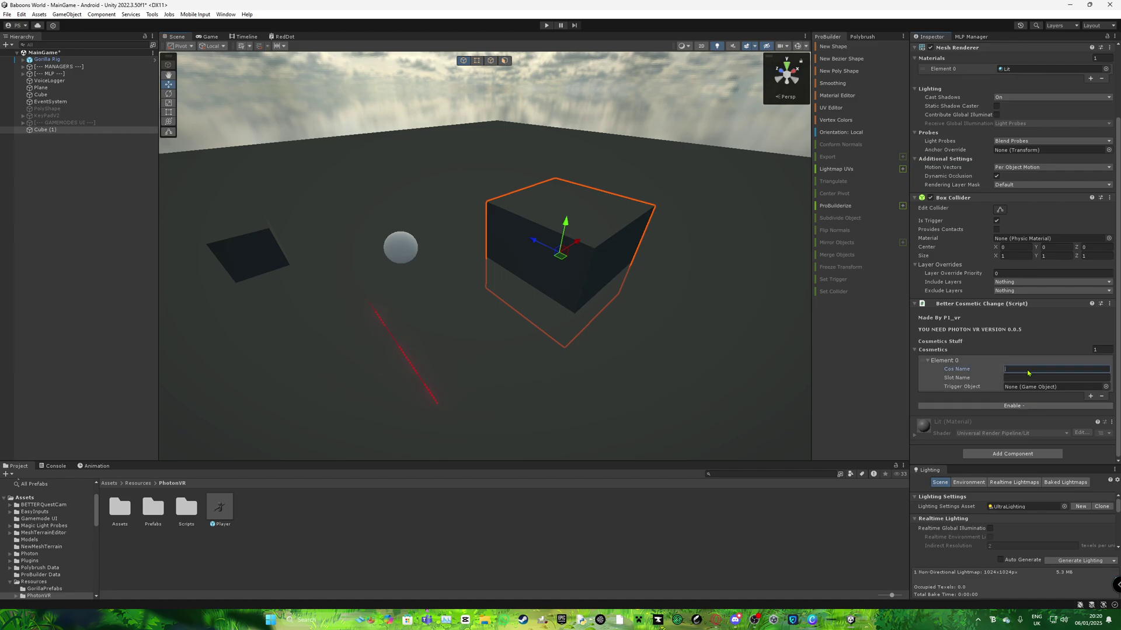
key("ctrl+v")
left_click(219, 507)
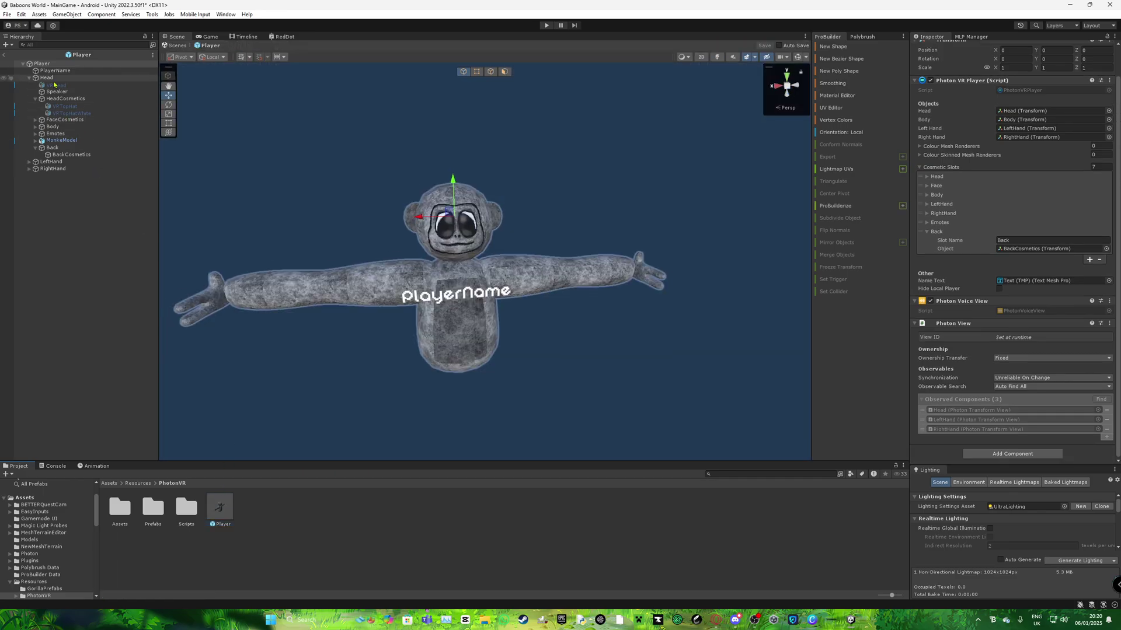
left_click(58, 99)
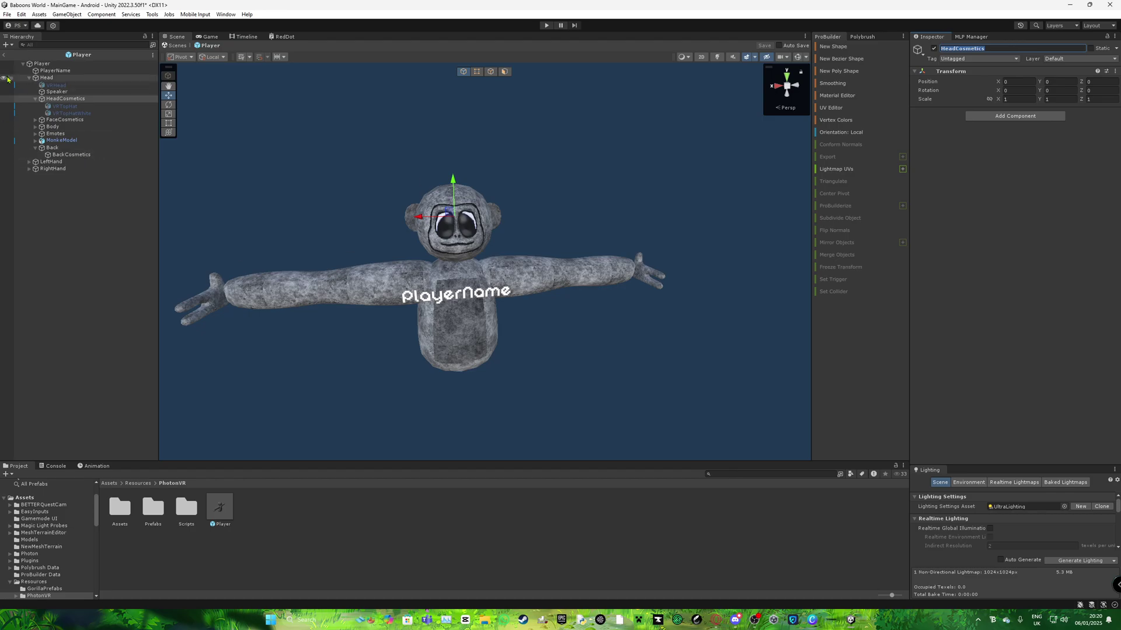
left_click(4, 54)
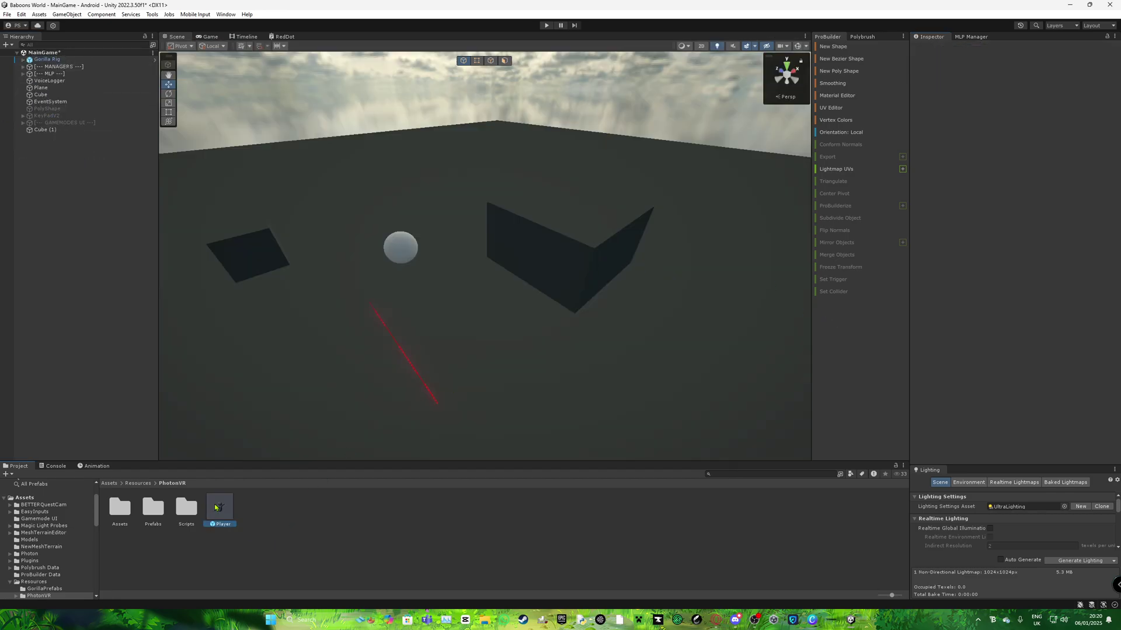
Step: Open the Player prefab, copy the name of its Head object, and return to the MainGame scene
double_click(220, 506)
left_click(46, 77)
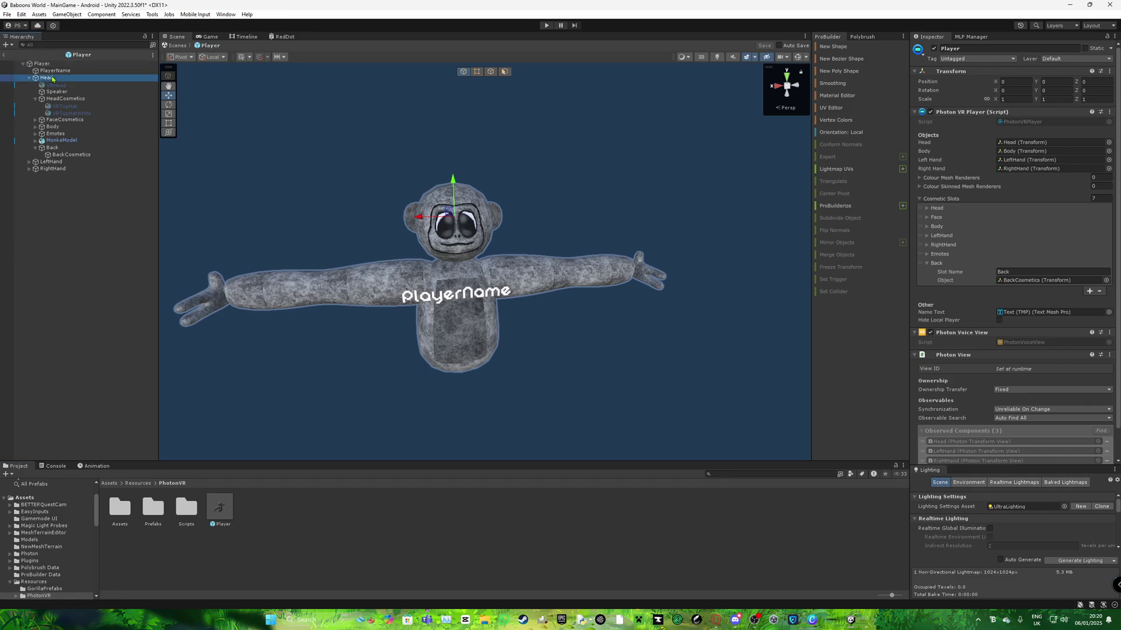
left_click(966, 49)
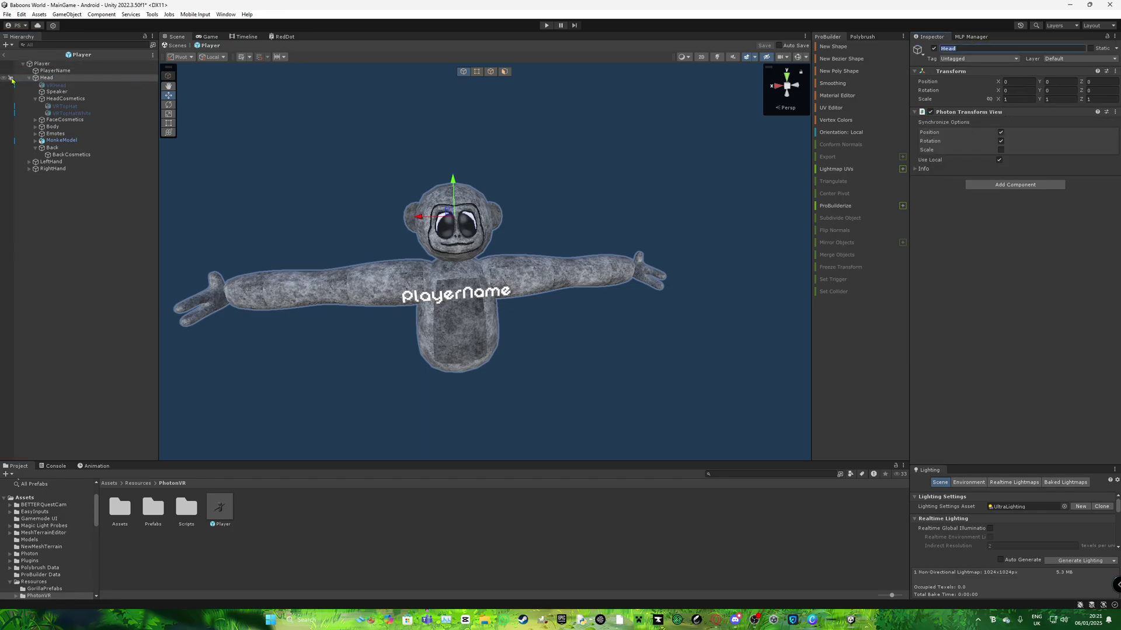
left_click(4, 54)
Step: Set the Slot Name of the trigger cube's VRTopHat cosmetic entry to Head
left_click(593, 230)
scroll(1042, 386, "down", 5)
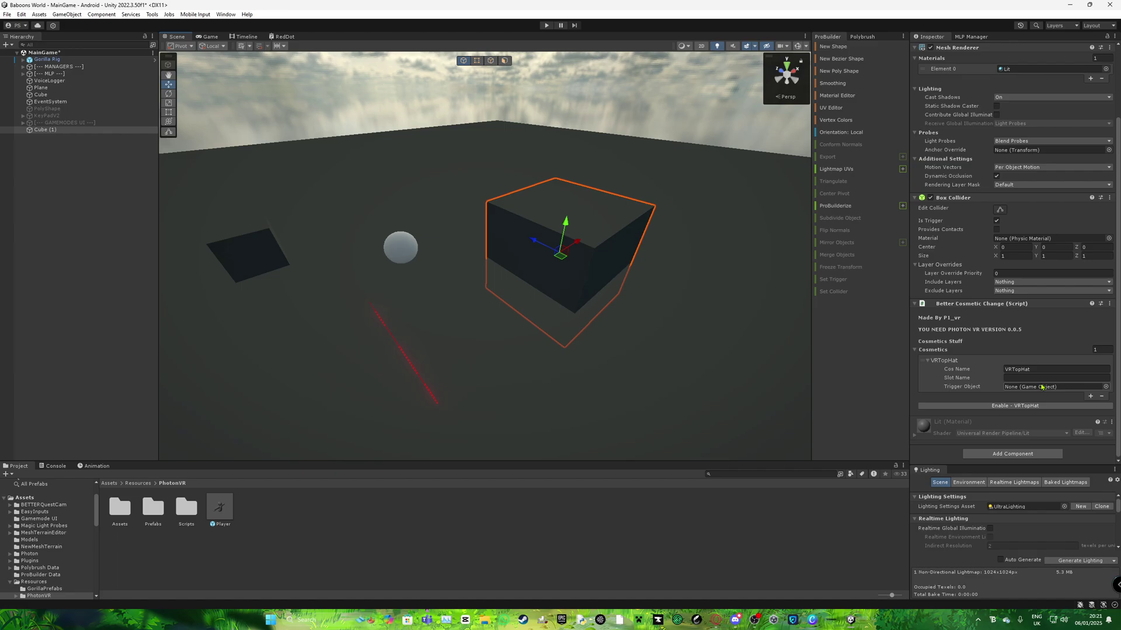
left_click(1035, 379)
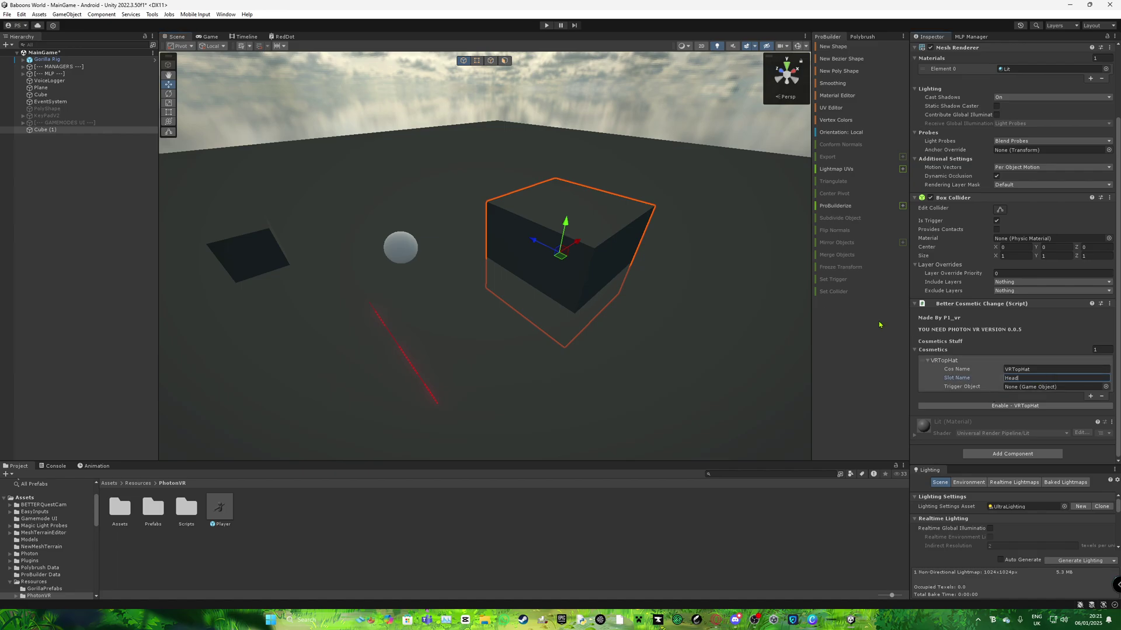
Step: Assign the RightHand Controller under Gorilla Rig's GorillaPlayer as the Trigger Object of the VRTopHat entry
left_click(22, 59)
left_click(29, 79)
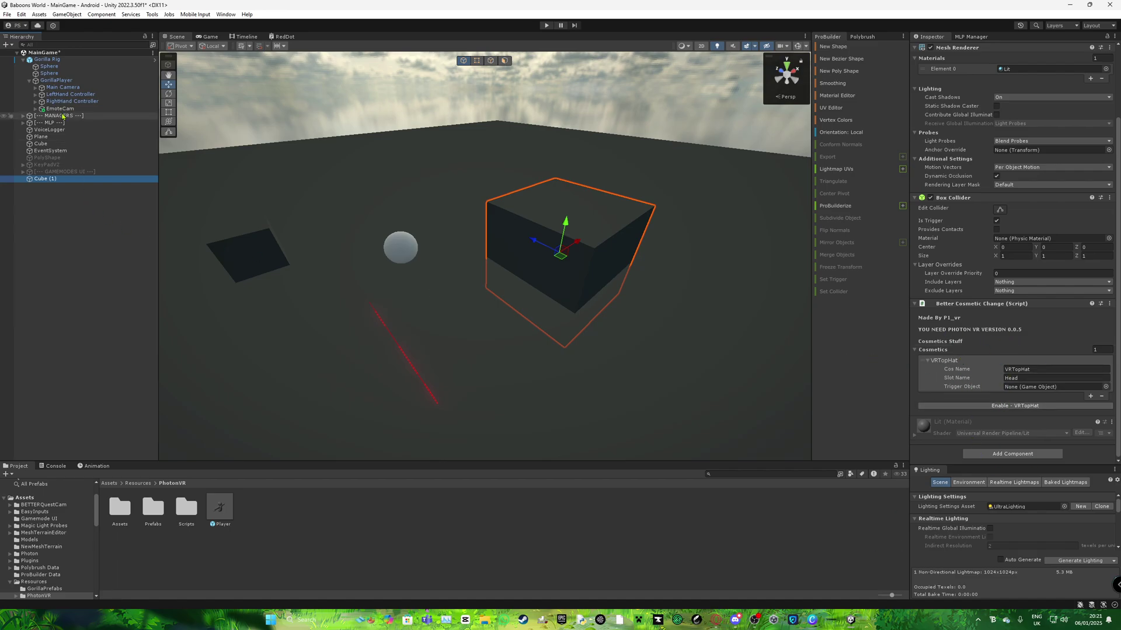
left_click_drag(70, 102, 1017, 388)
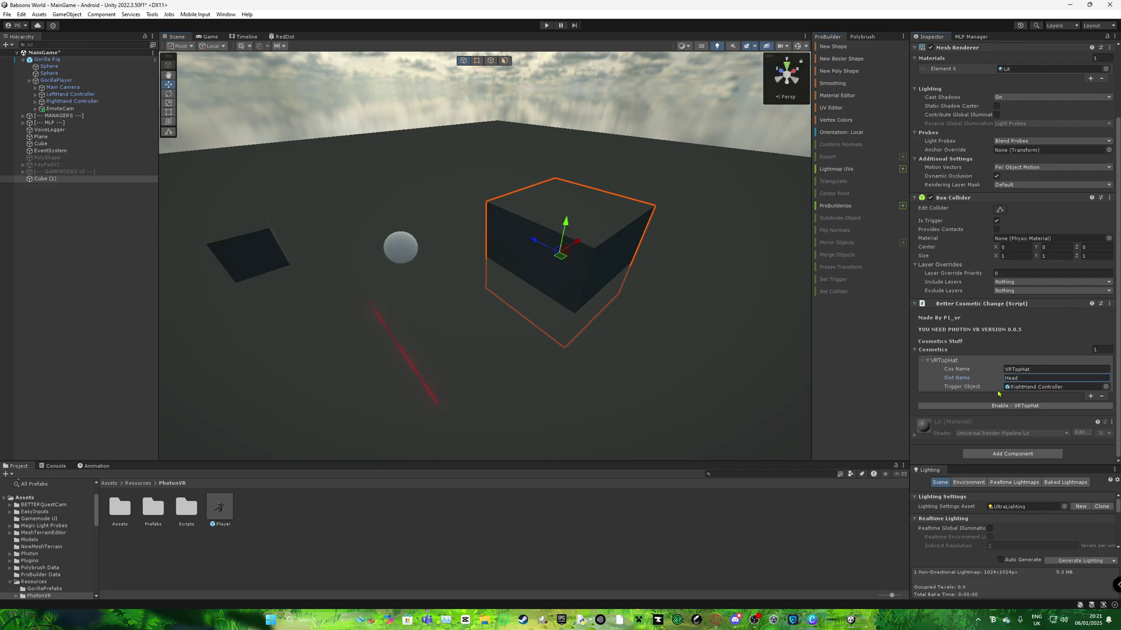
Step: Add a second Cosmetics entry with Cos Name VRTopHatWhite and the LeftHand Controller as its Trigger Object
right_click_drag(634, 287, 526, 280)
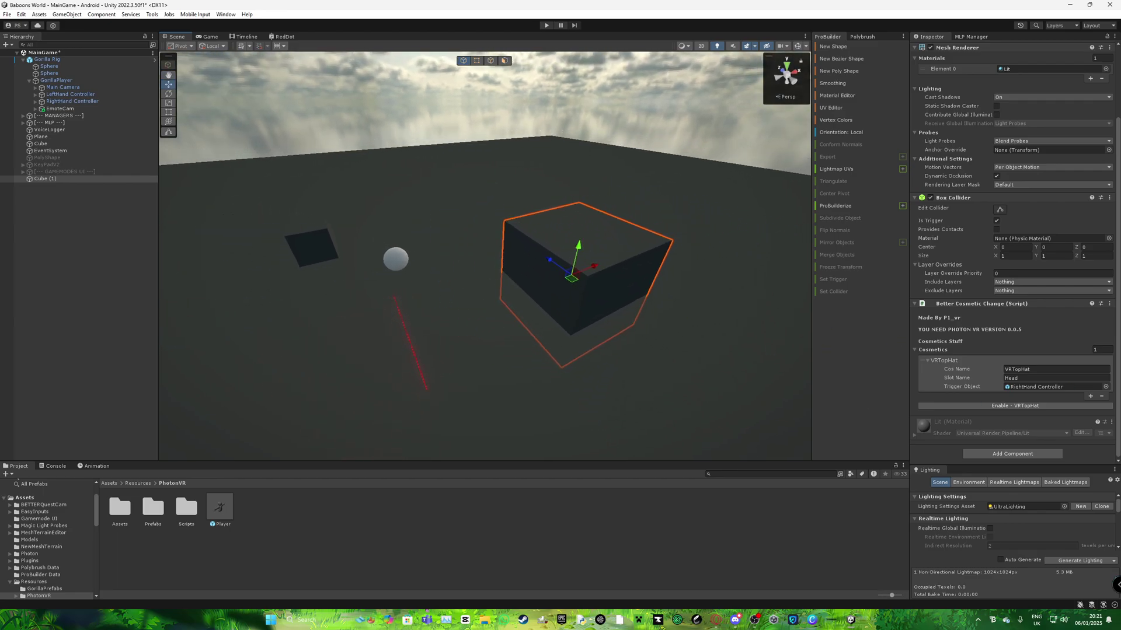
left_click(1091, 397)
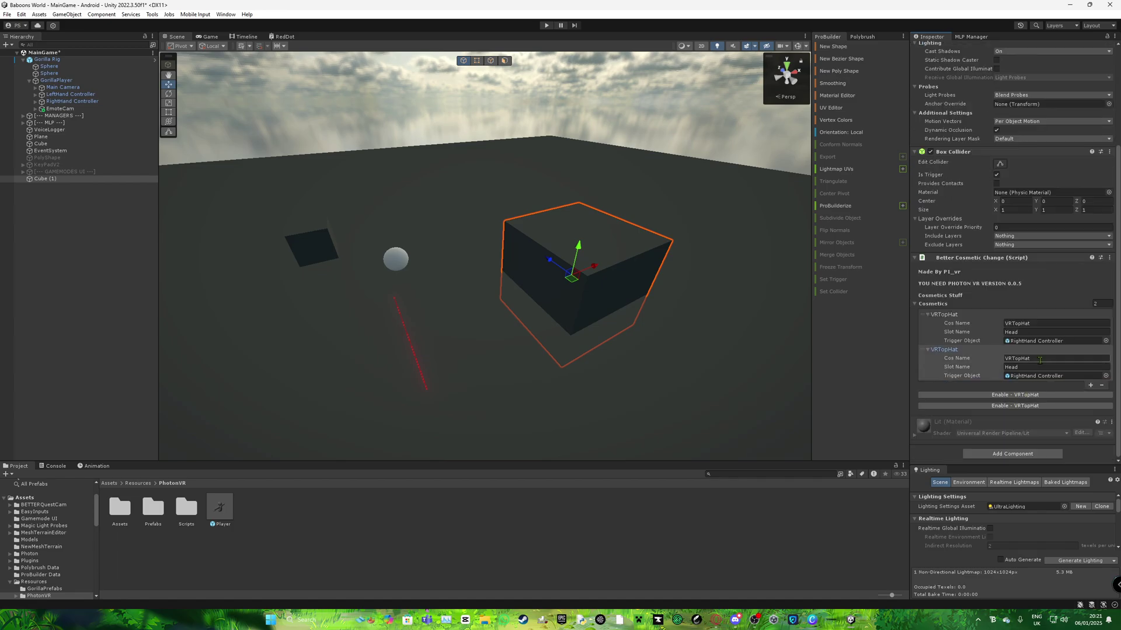
left_click(1056, 359)
type("White")
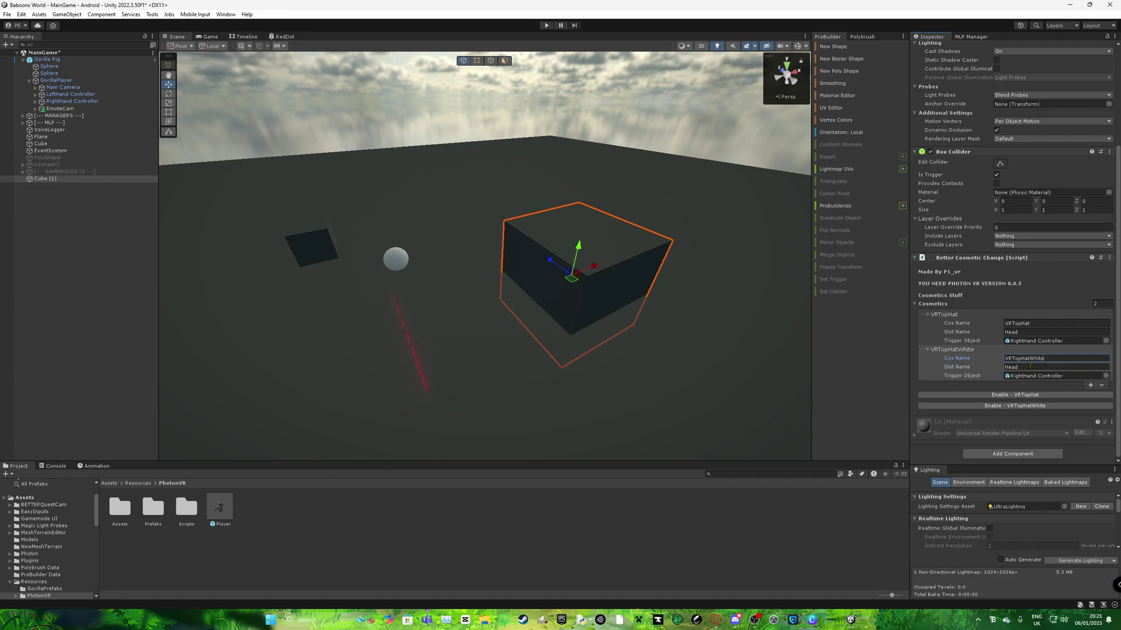
left_click(1055, 376)
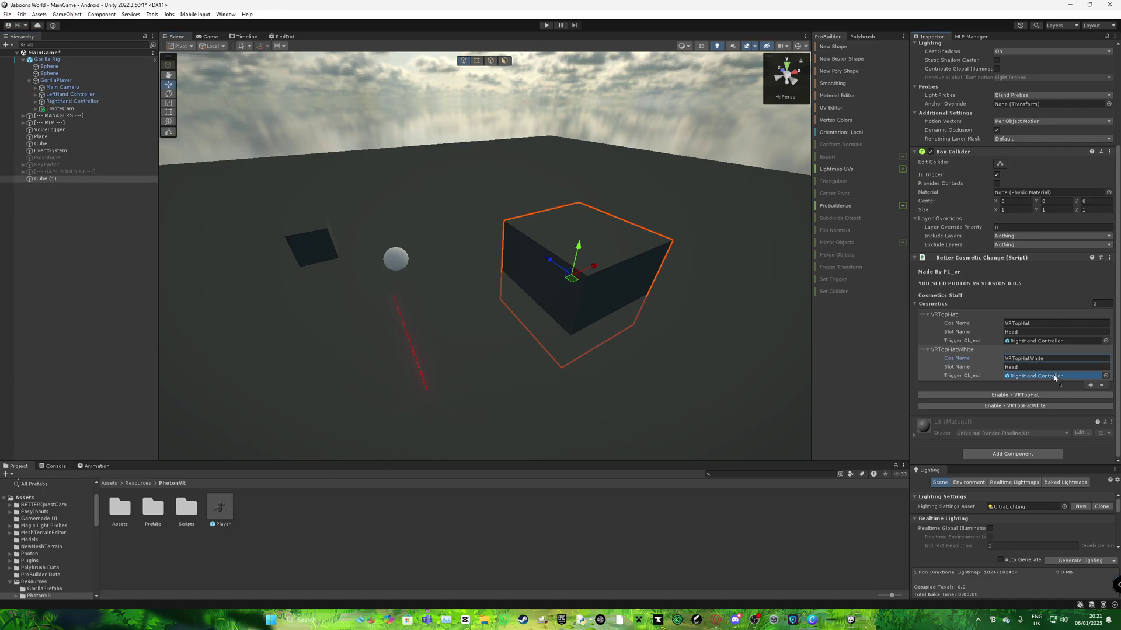
left_click_drag(1056, 379, 1055, 378)
Step: Enter play mode and join a room through the PhotonVRManager under the MANAGERS group
left_click(546, 25)
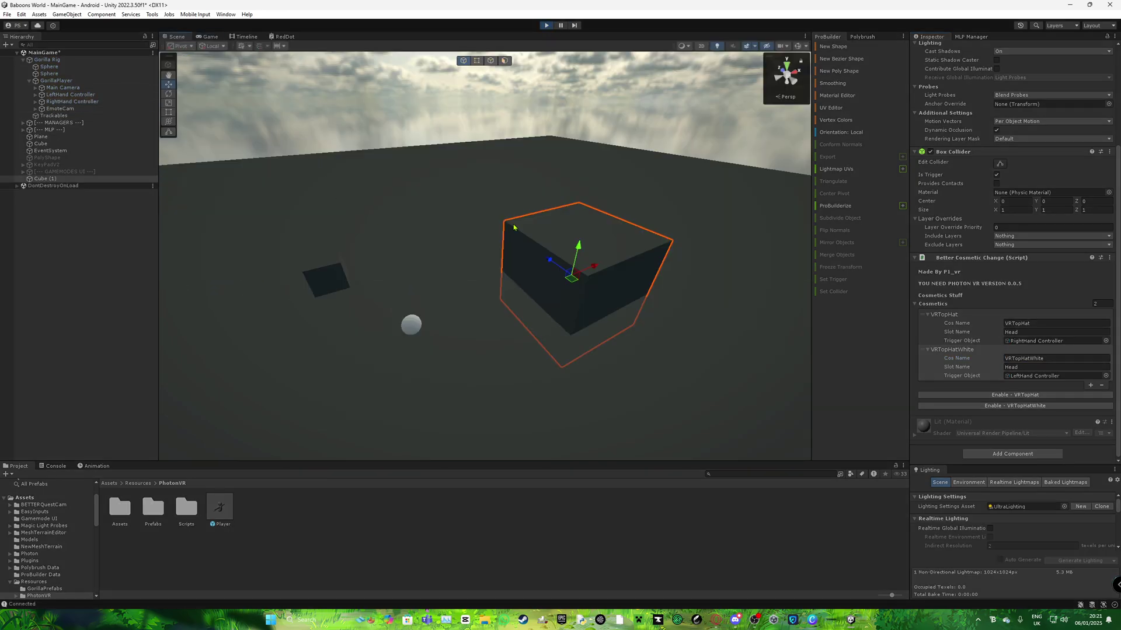
right_click_drag(557, 252, 498, 274)
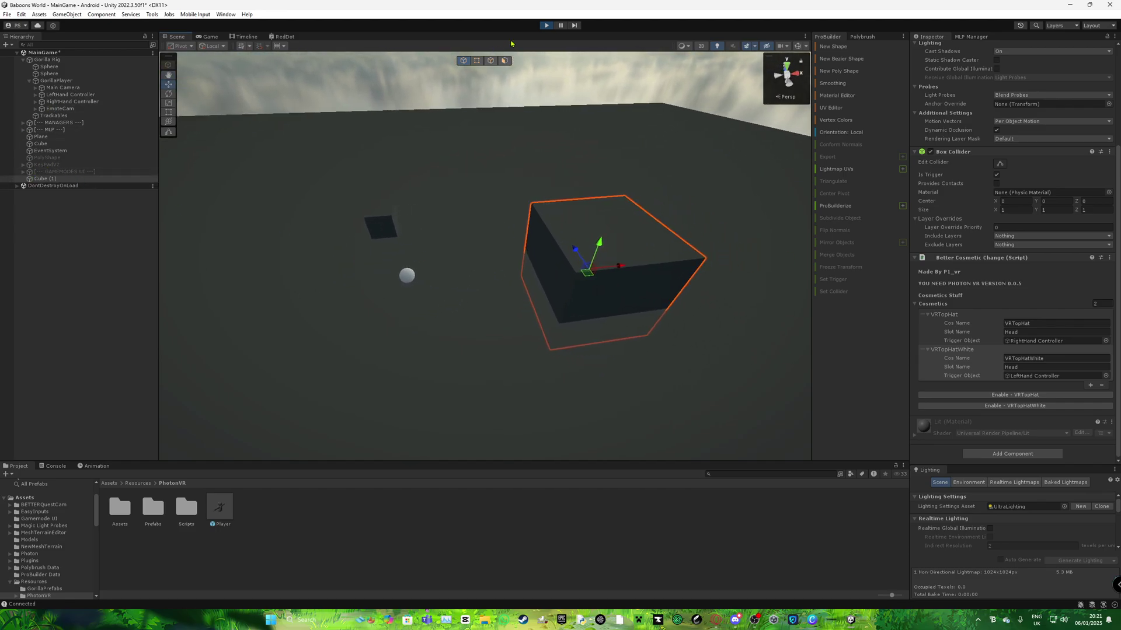
left_click(23, 123)
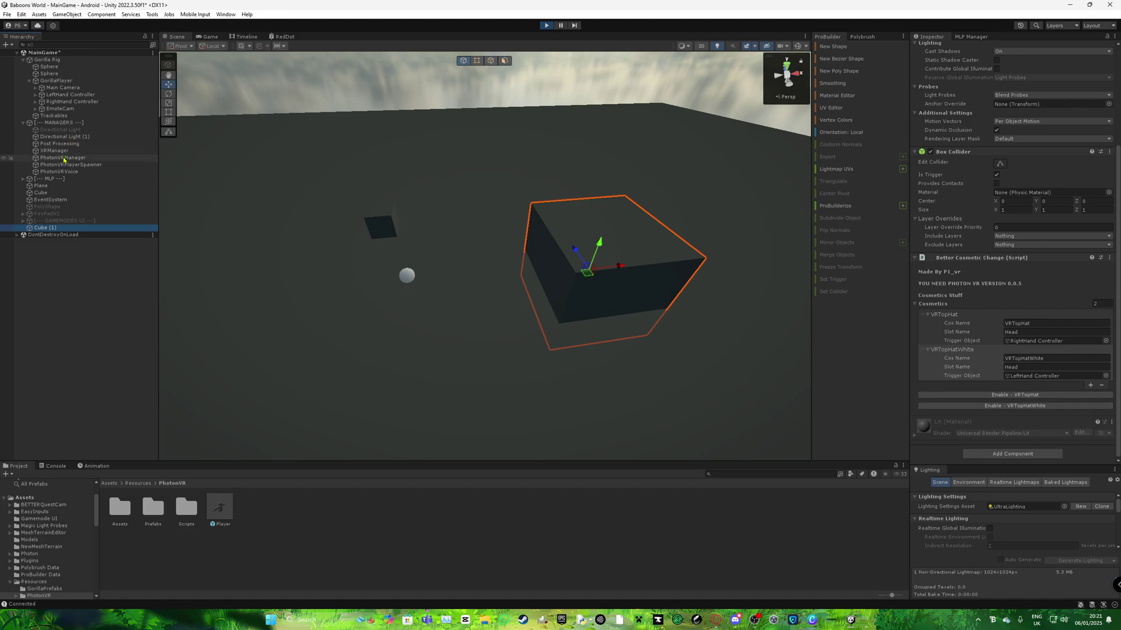
left_click(63, 157)
left_click(1013, 328)
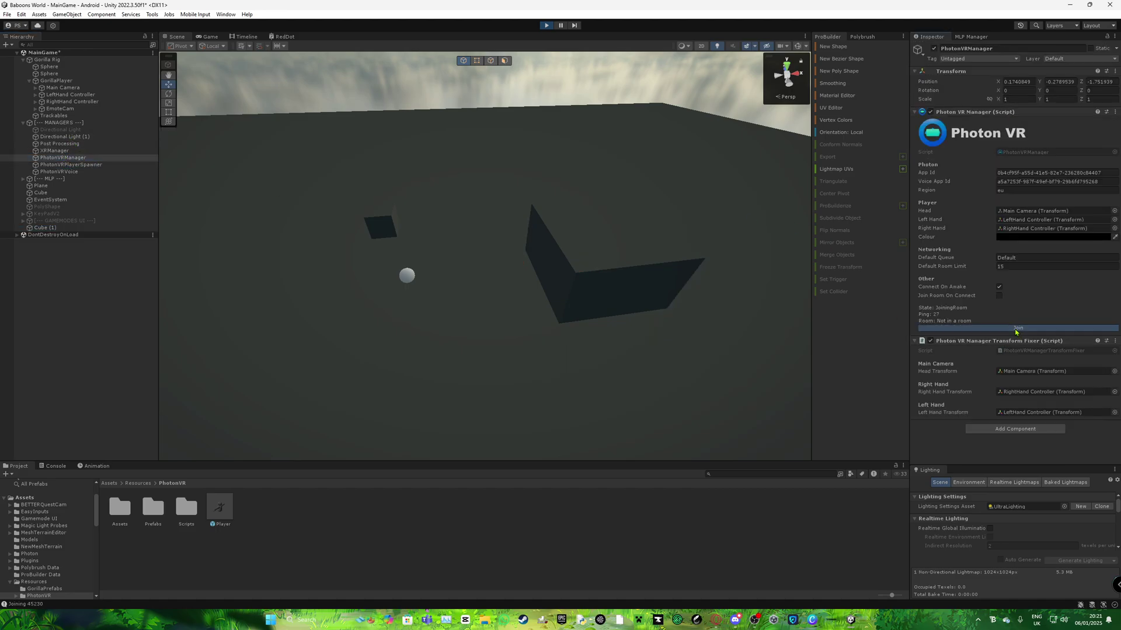
Step: Move GorillaPlayer along its X axis so the player stands close to the trigger cube
left_click(54, 80)
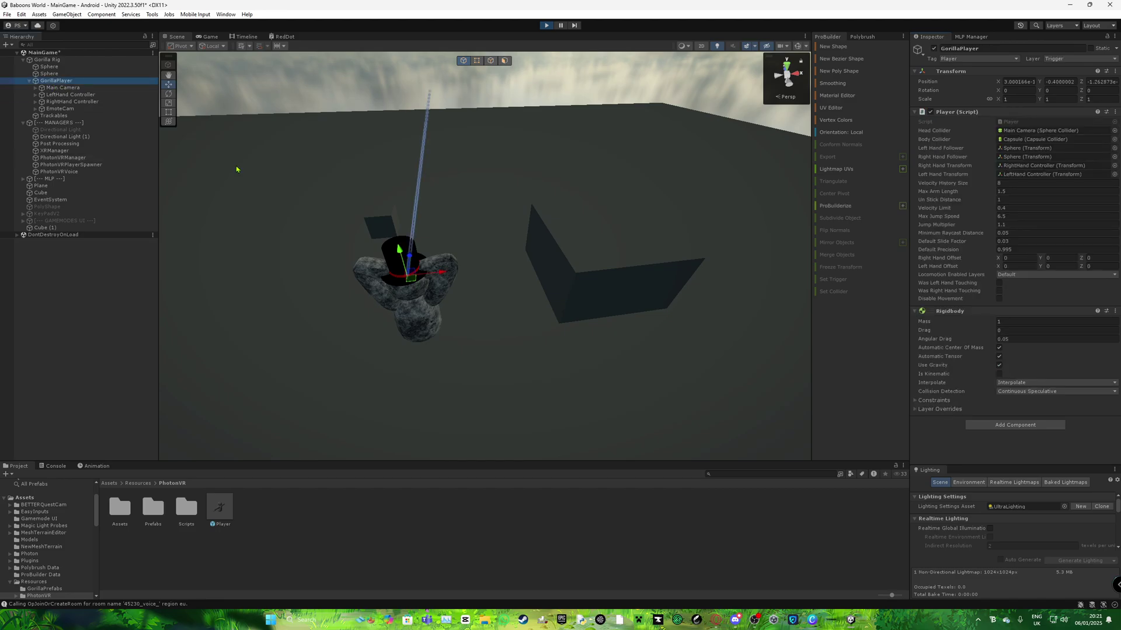
left_click_drag(435, 274, 509, 272)
key("ctrl+z")
left_click_drag(434, 272, 523, 264)
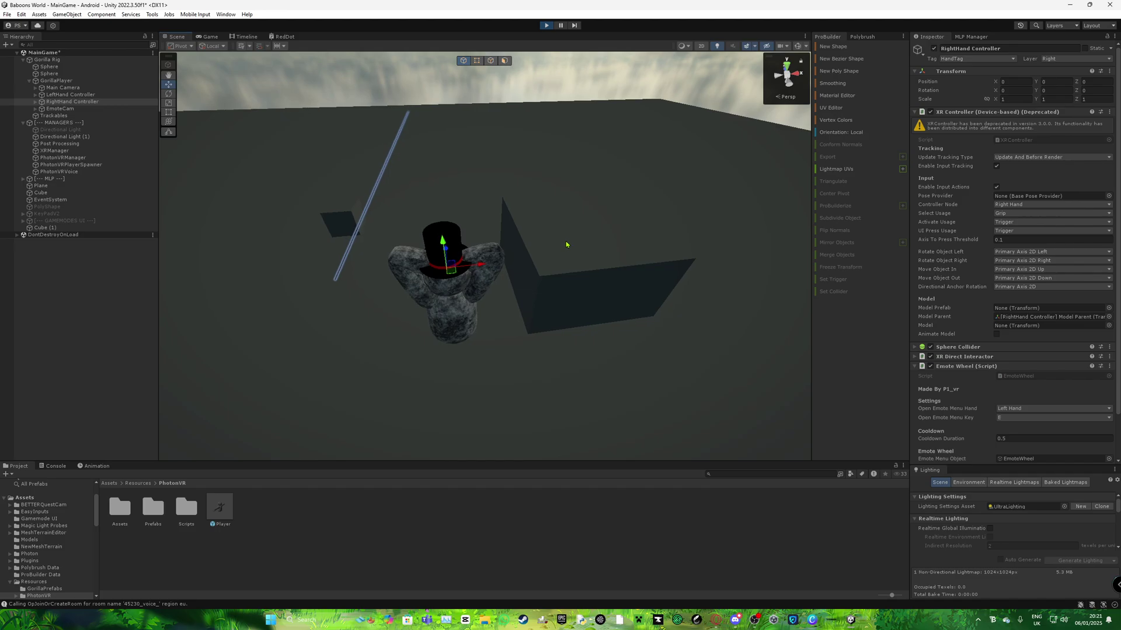
Step: Test the cosmetic trigger by moving the RightHand and LeftHand Controllers toward the cube along the X axis
left_click(568, 269)
left_click(569, 268)
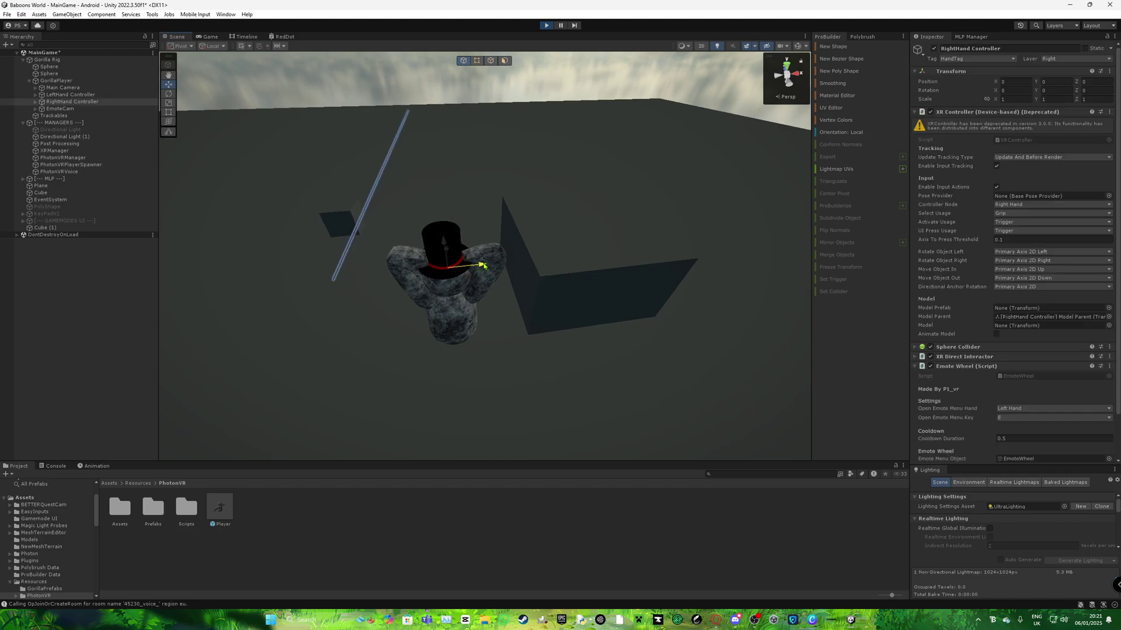
left_click(38, 95)
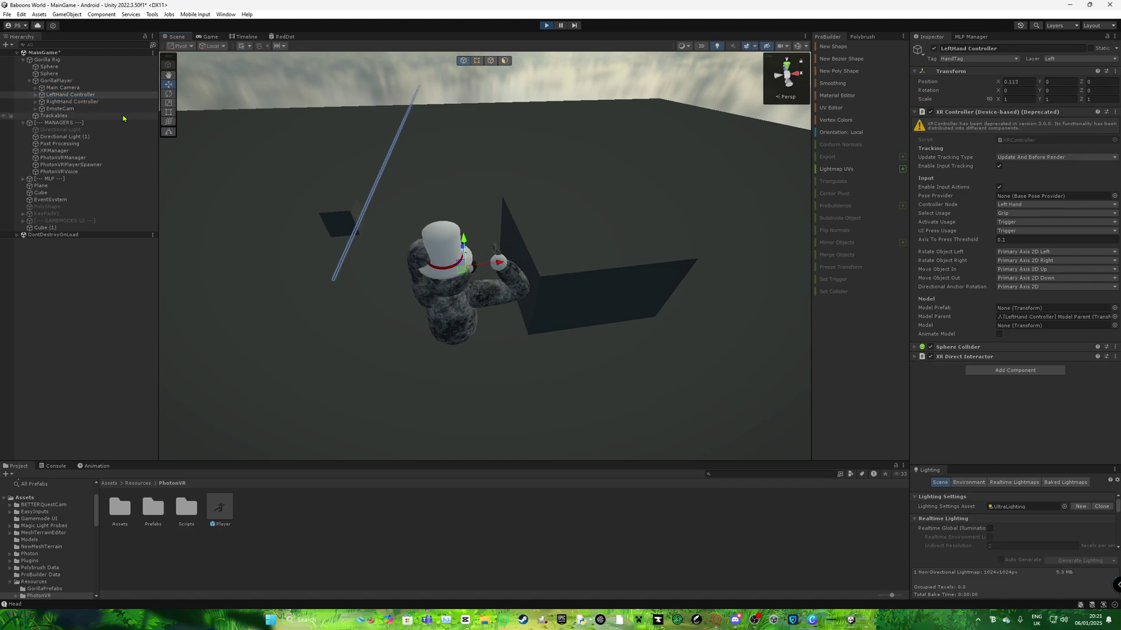
left_click(126, 101)
left_click(542, 262)
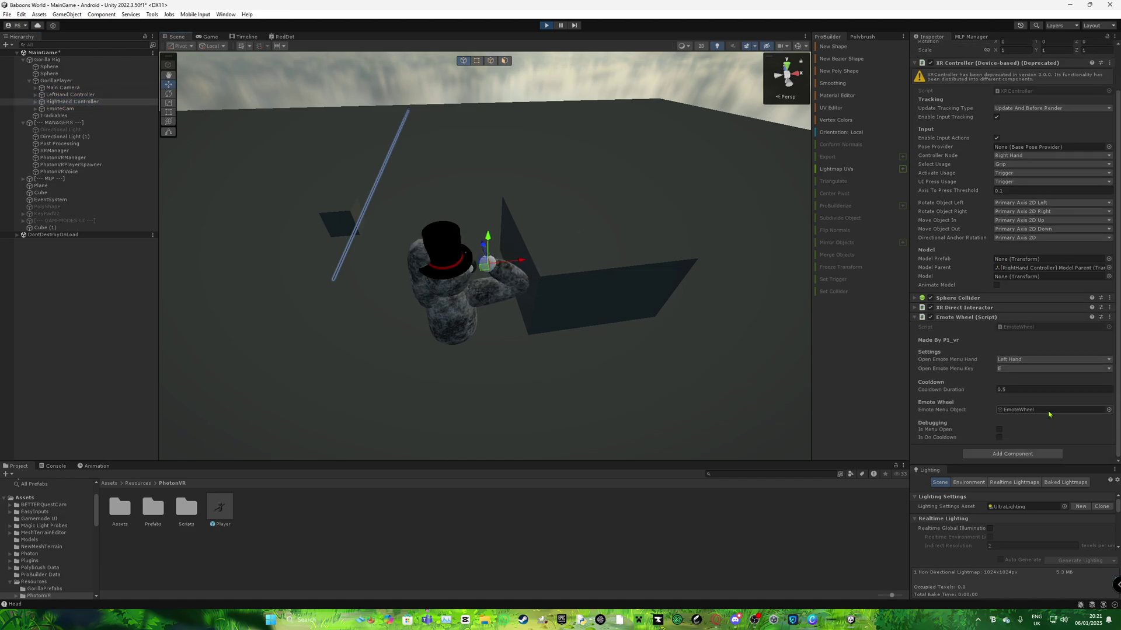
Step: Test the cube script's enable options by switching the player between VRTopHatWhite and VRTopHat, and exit play mode
scroll(1014, 381, "down", 2)
scroll(1014, 381, "down", 3)
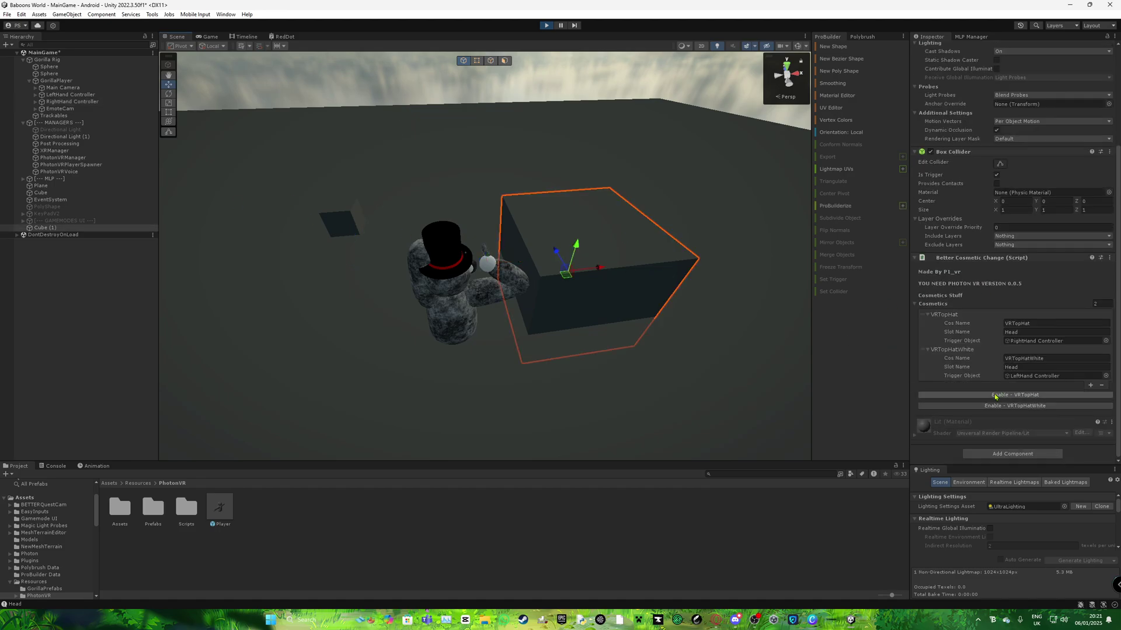
left_click(1004, 406)
left_click(1015, 395)
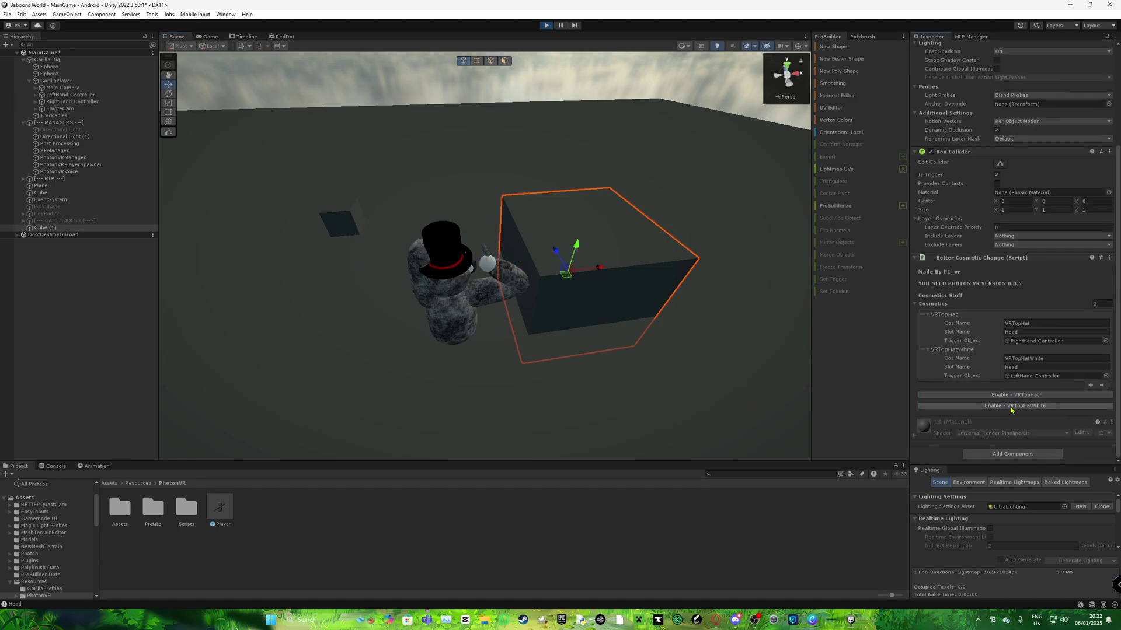
left_click(1016, 405)
right_click_drag(548, 281, 660, 227)
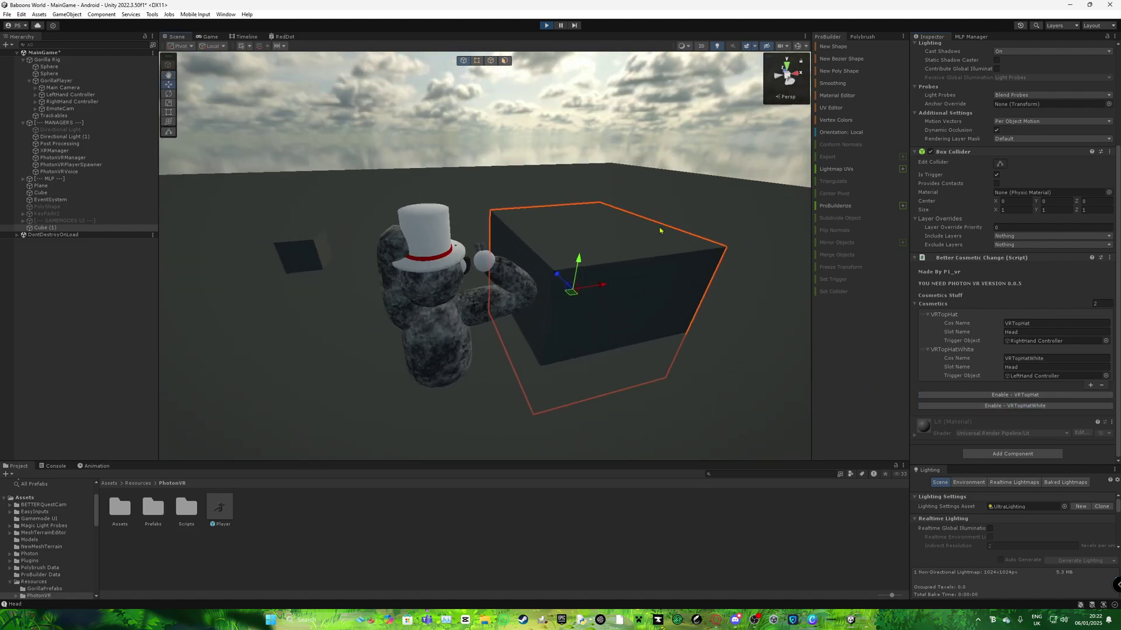
left_click(1013, 398)
right_click_drag(488, 266, 861, 342)
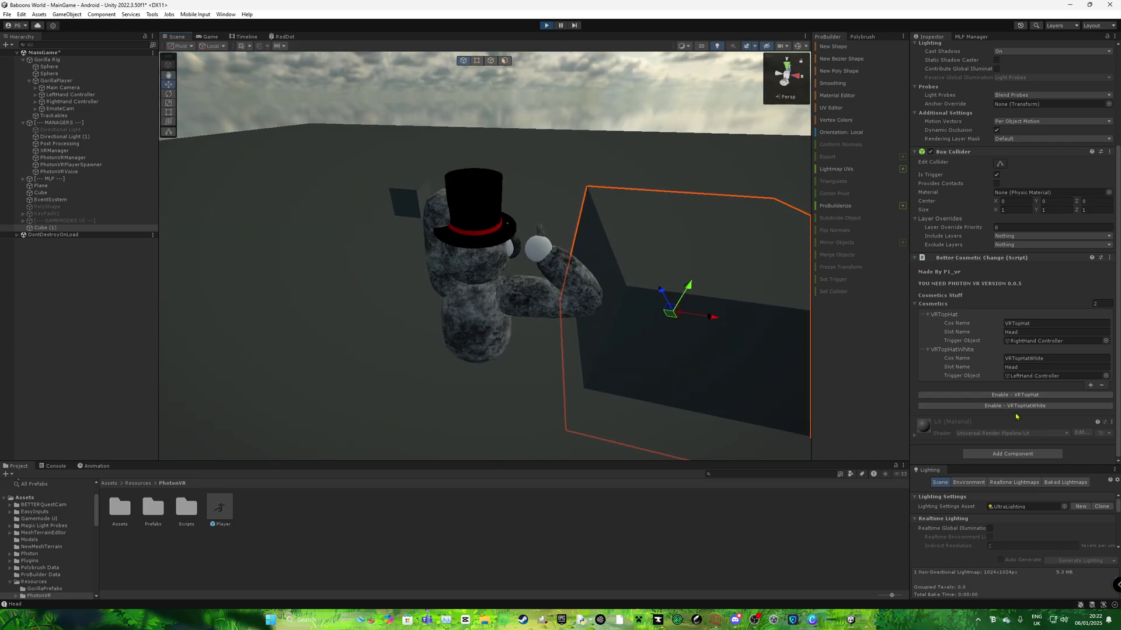
right_click_drag(472, 287, 530, 264)
left_click(547, 25)
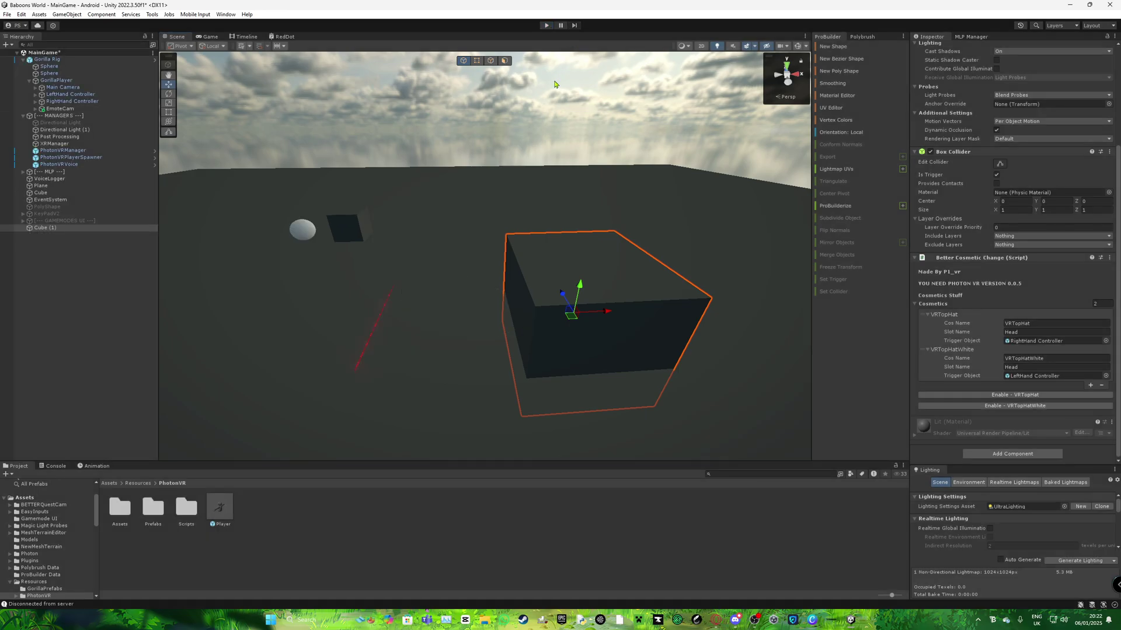